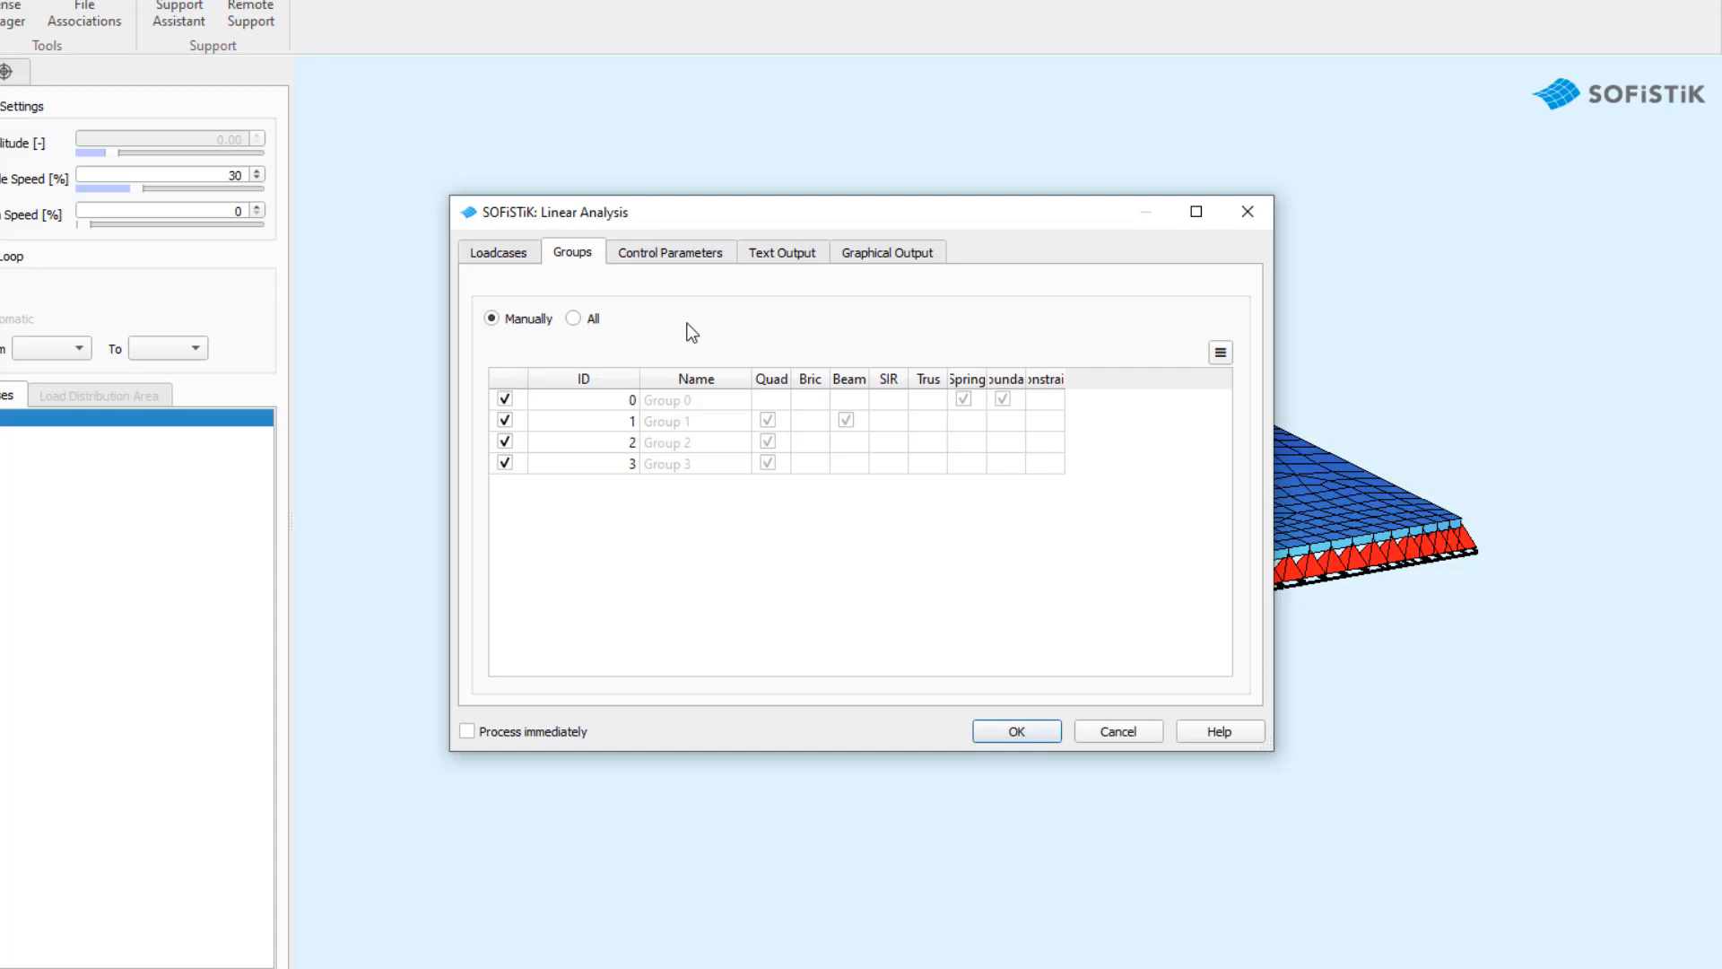
- Review the control parameters of the Linear Analysis task and accept its settings
{"action": "left_click", "coordinate": [723, 264]}
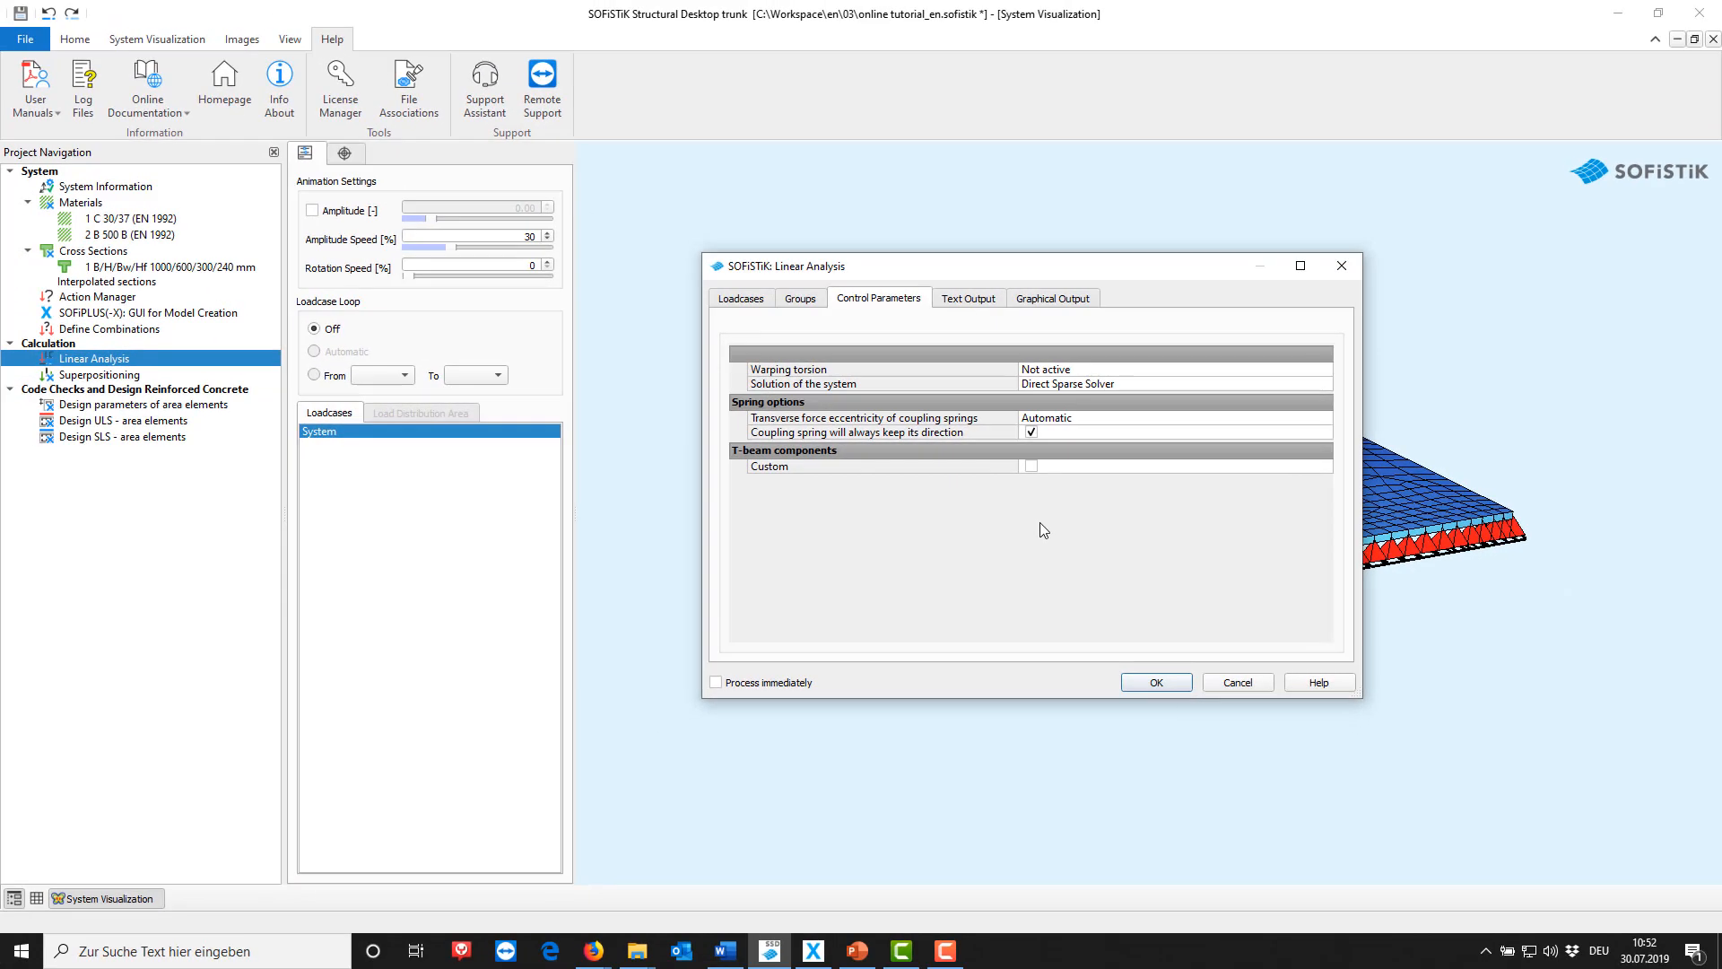
{"action": "left_click", "coordinate": [1147, 687]}
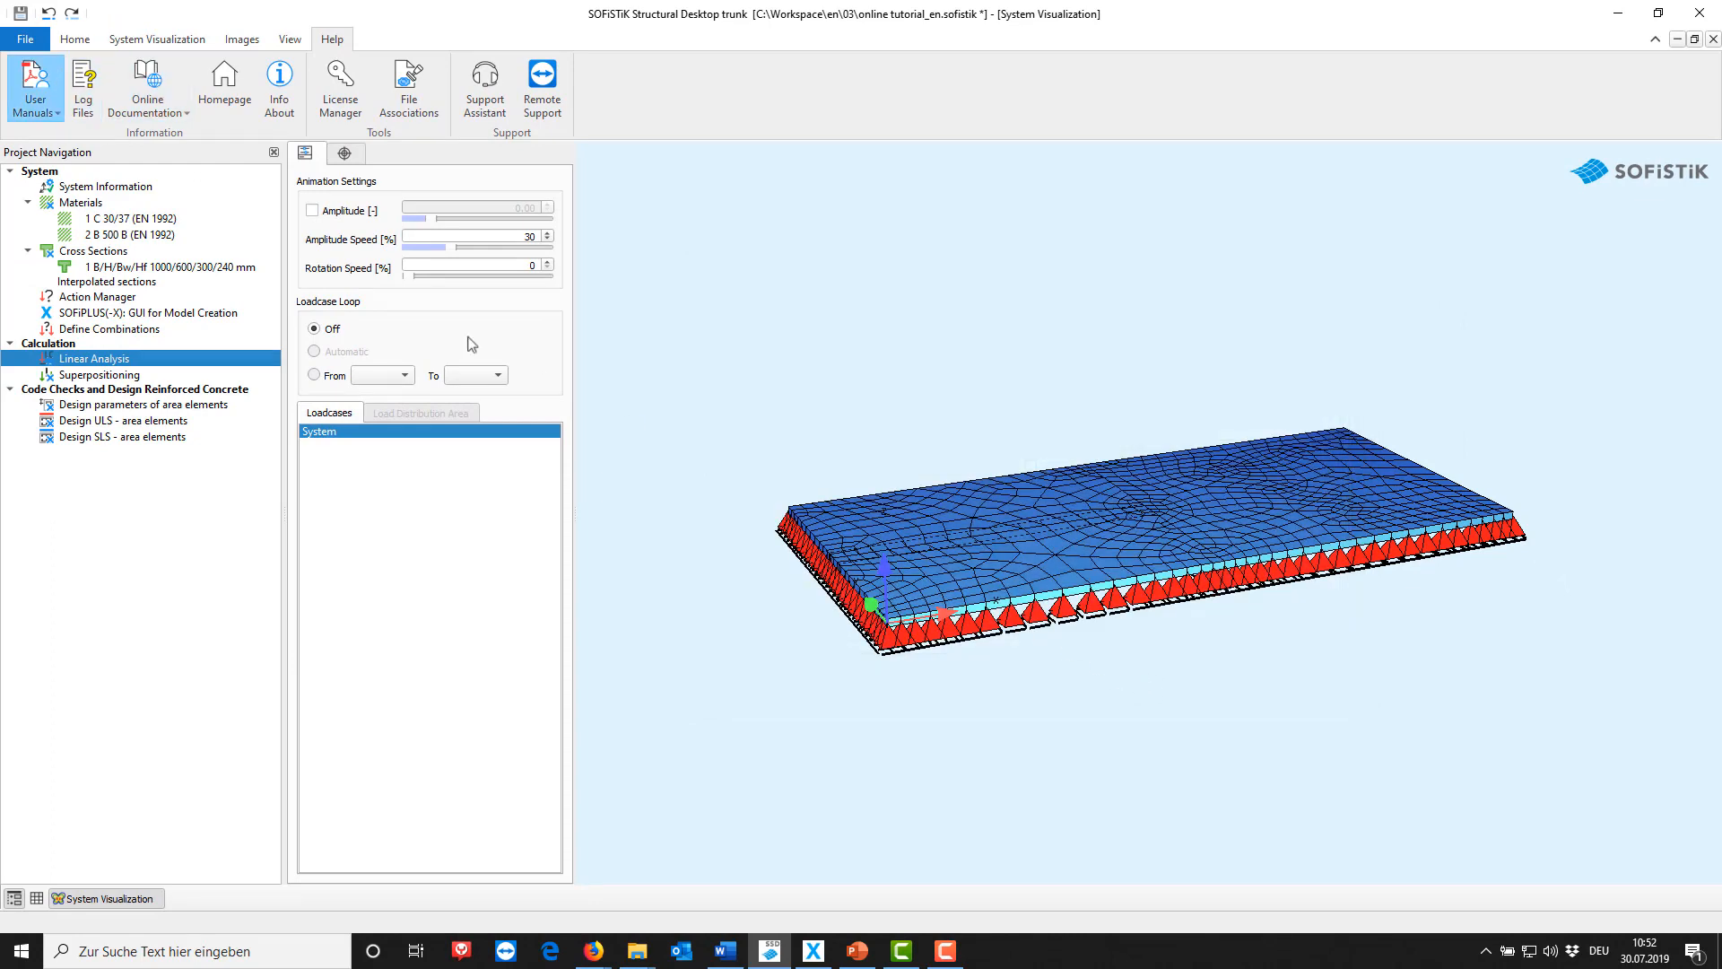
- Open the English ASE manual from the complete list of user manuals
{"action": "left_click", "coordinate": [29, 113]}
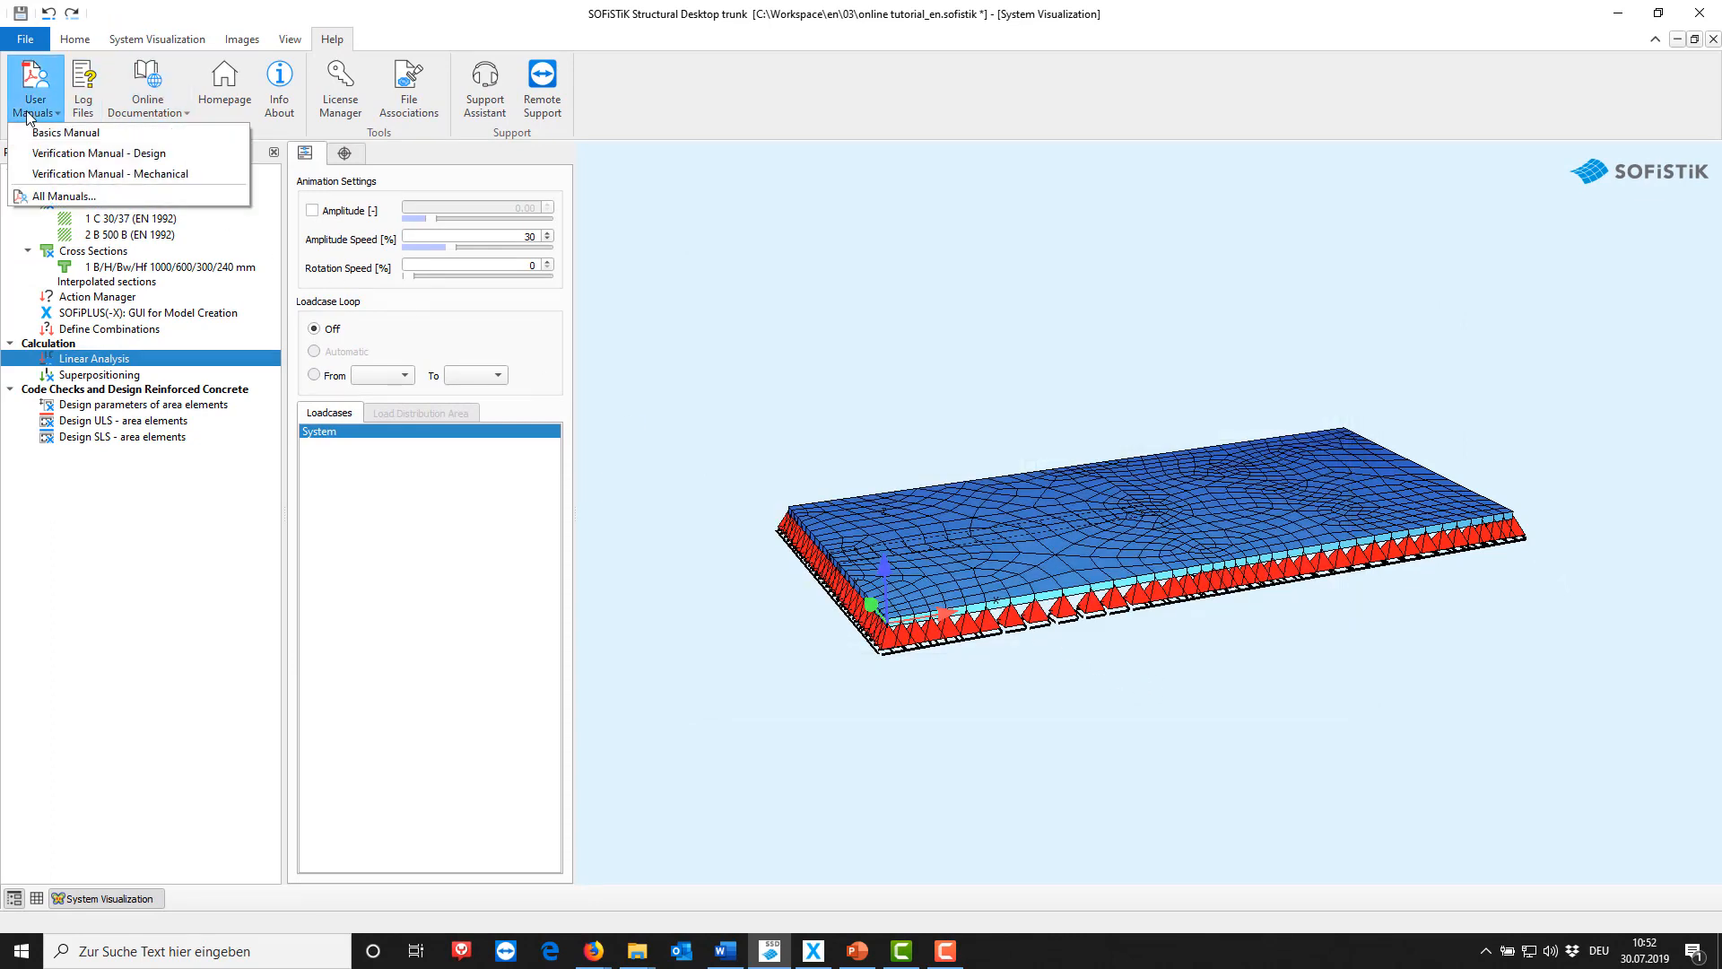
{"action": "left_click", "coordinate": [43, 197]}
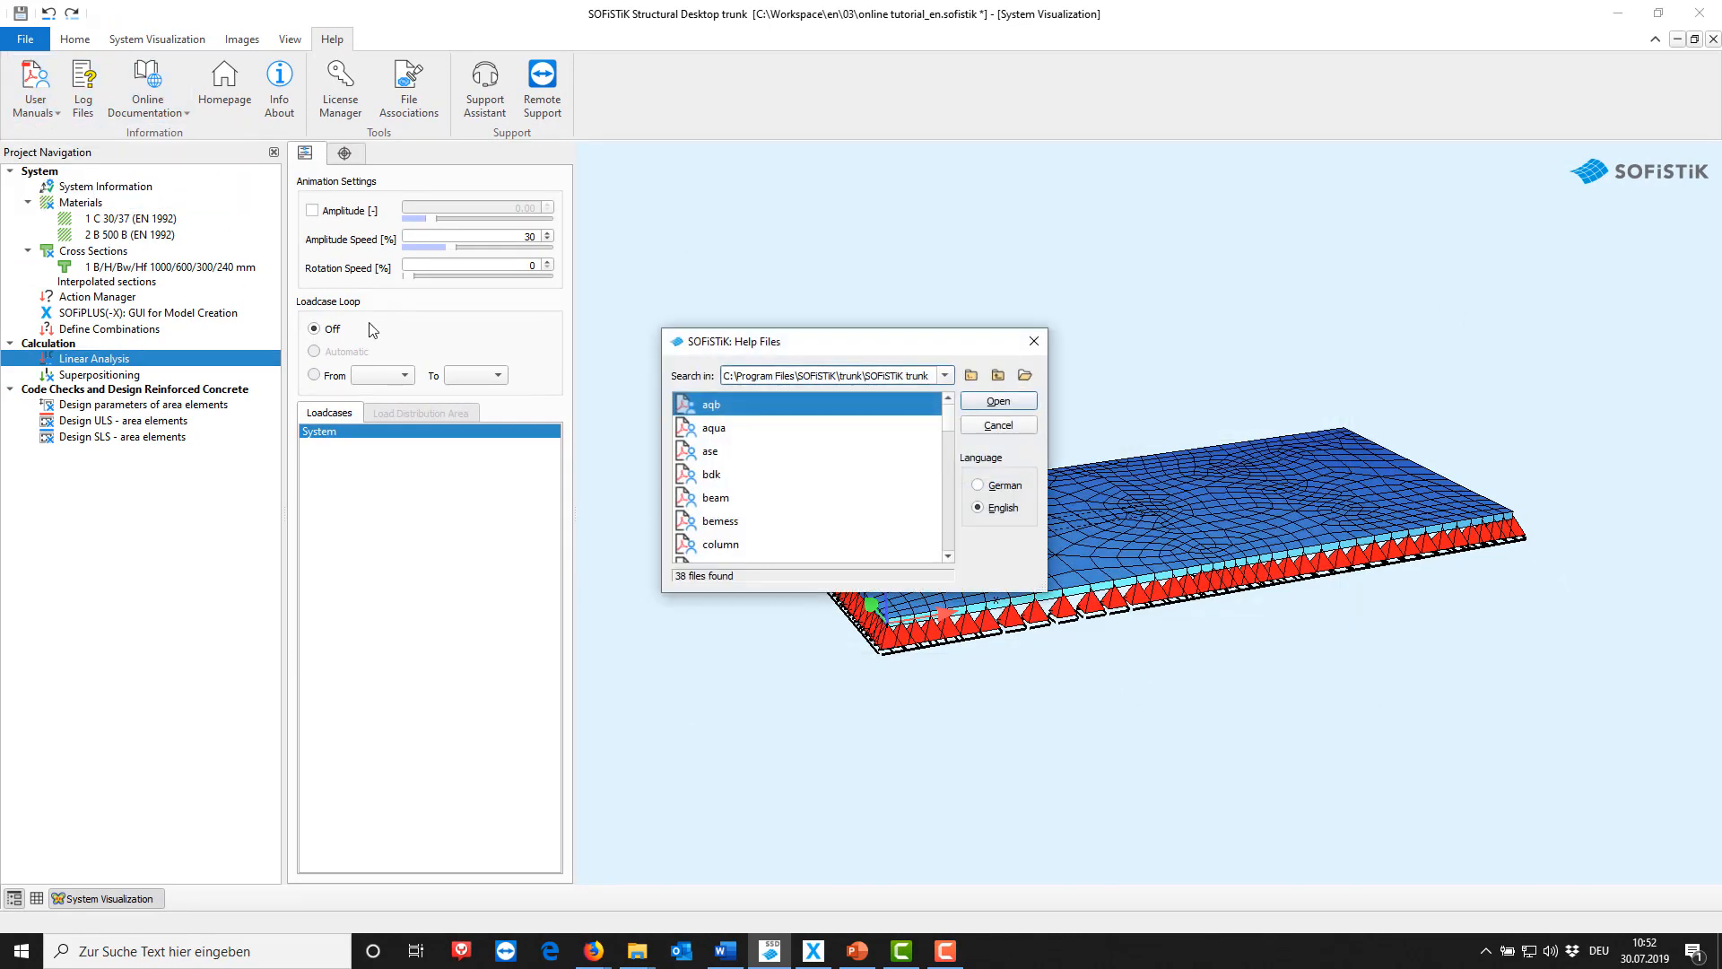
{"action": "left_click", "coordinate": [705, 451]}
{"action": "left_click", "coordinate": [997, 401]}
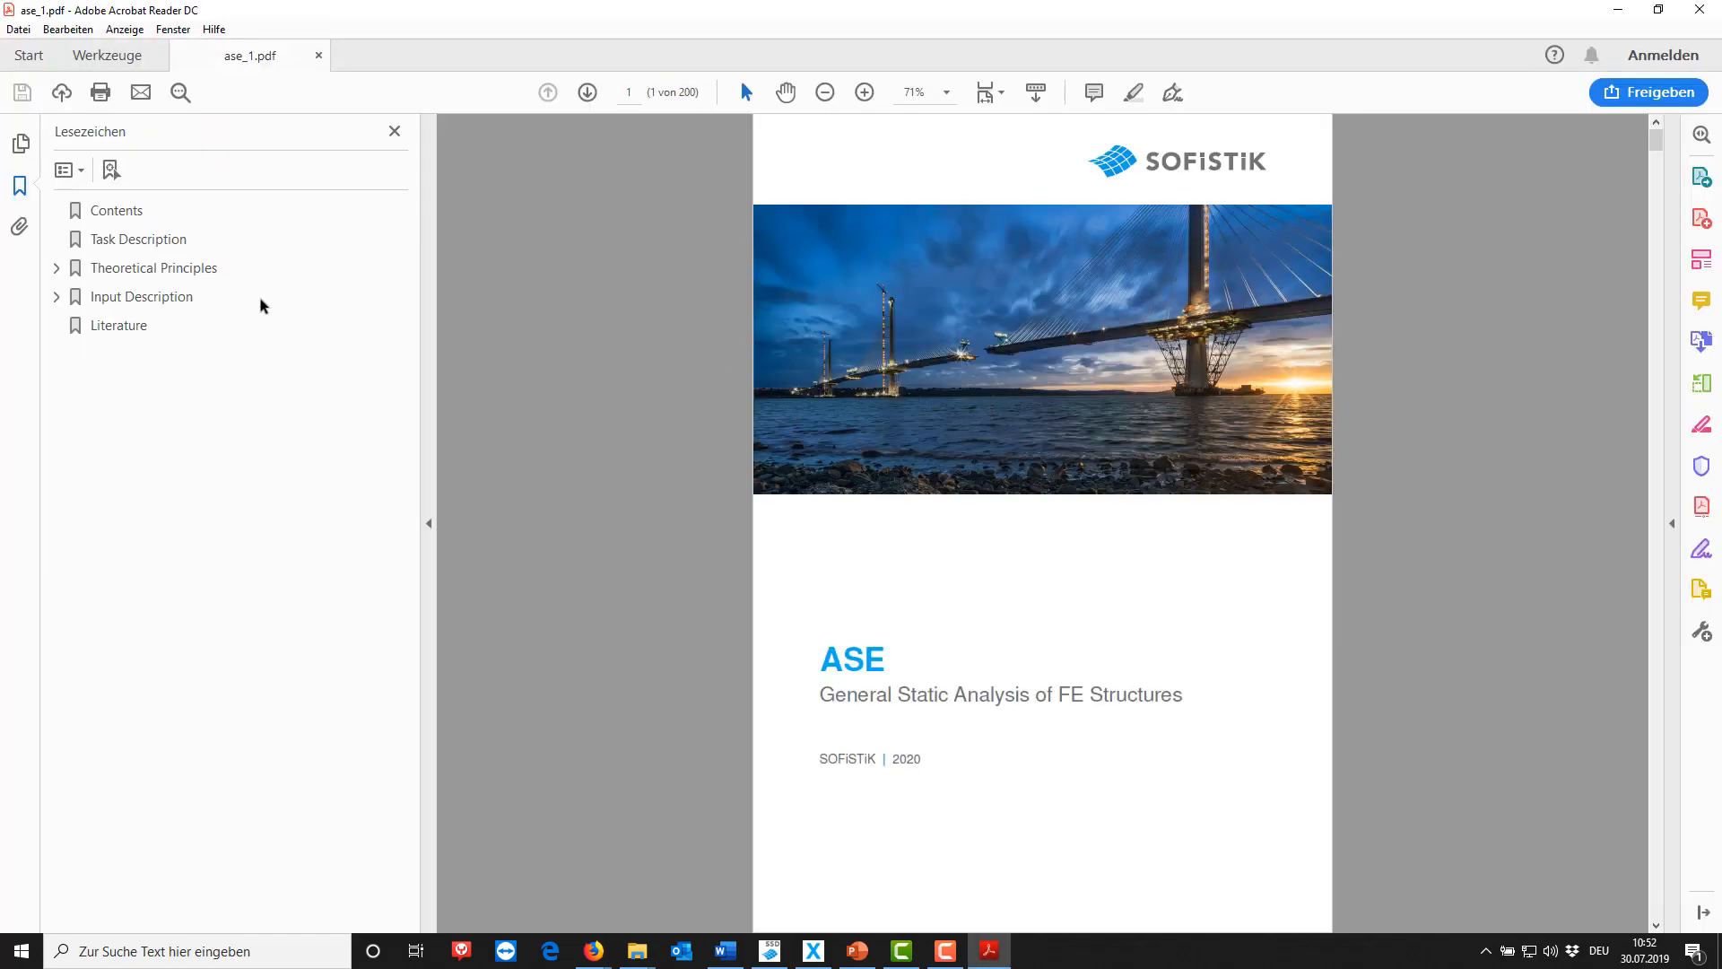
- Look up the centric T-Beam Philosophy for buildings under Beam Elements in the theoretical principles, and close the manual
{"action": "left_click", "coordinate": [56, 267]}
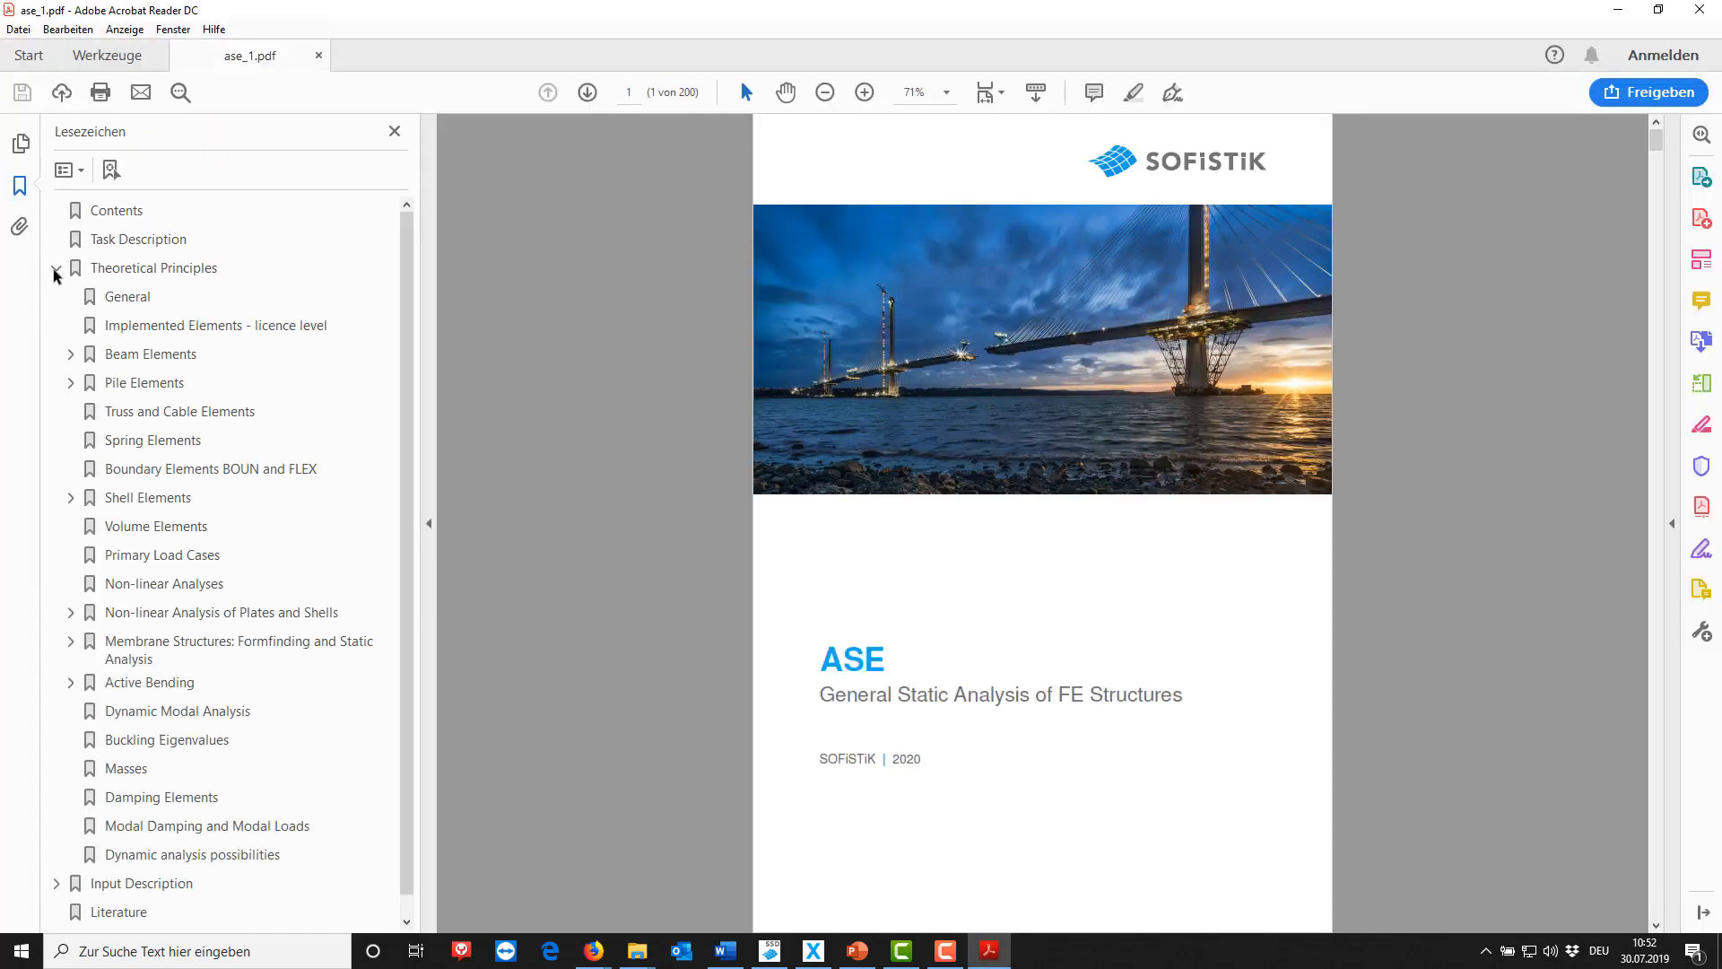
{"action": "left_click", "coordinate": [70, 353]}
{"action": "left_click", "coordinate": [130, 475]}
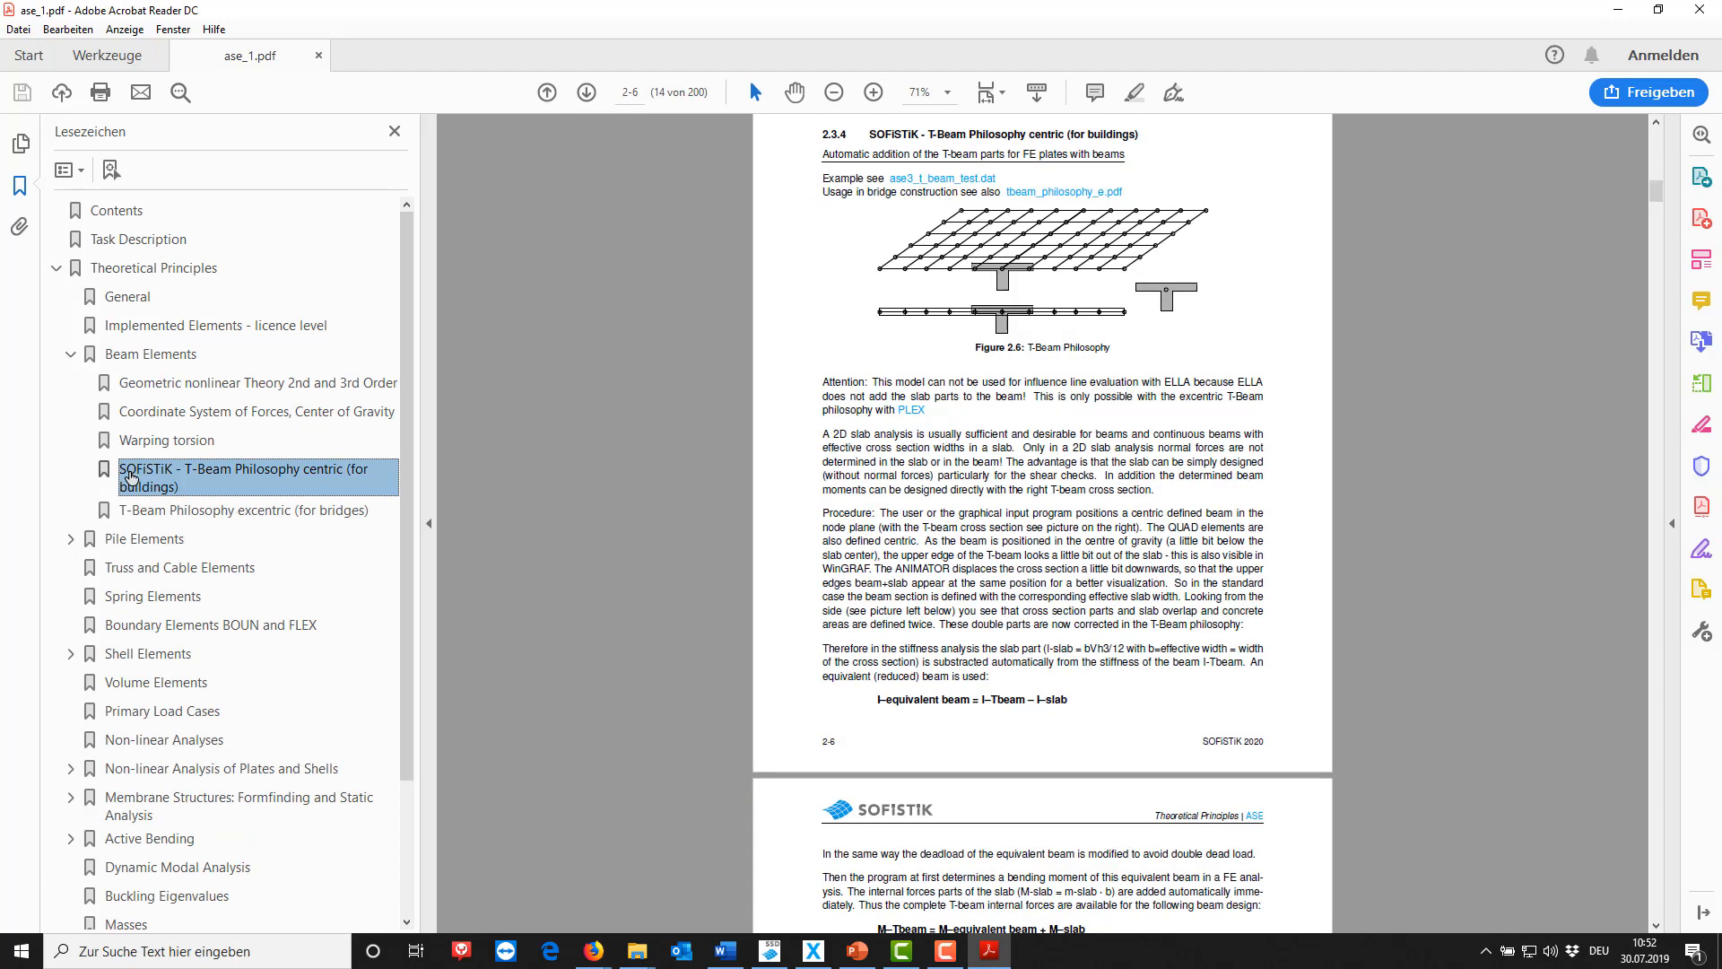
{"action": "left_click", "coordinate": [1702, 12]}
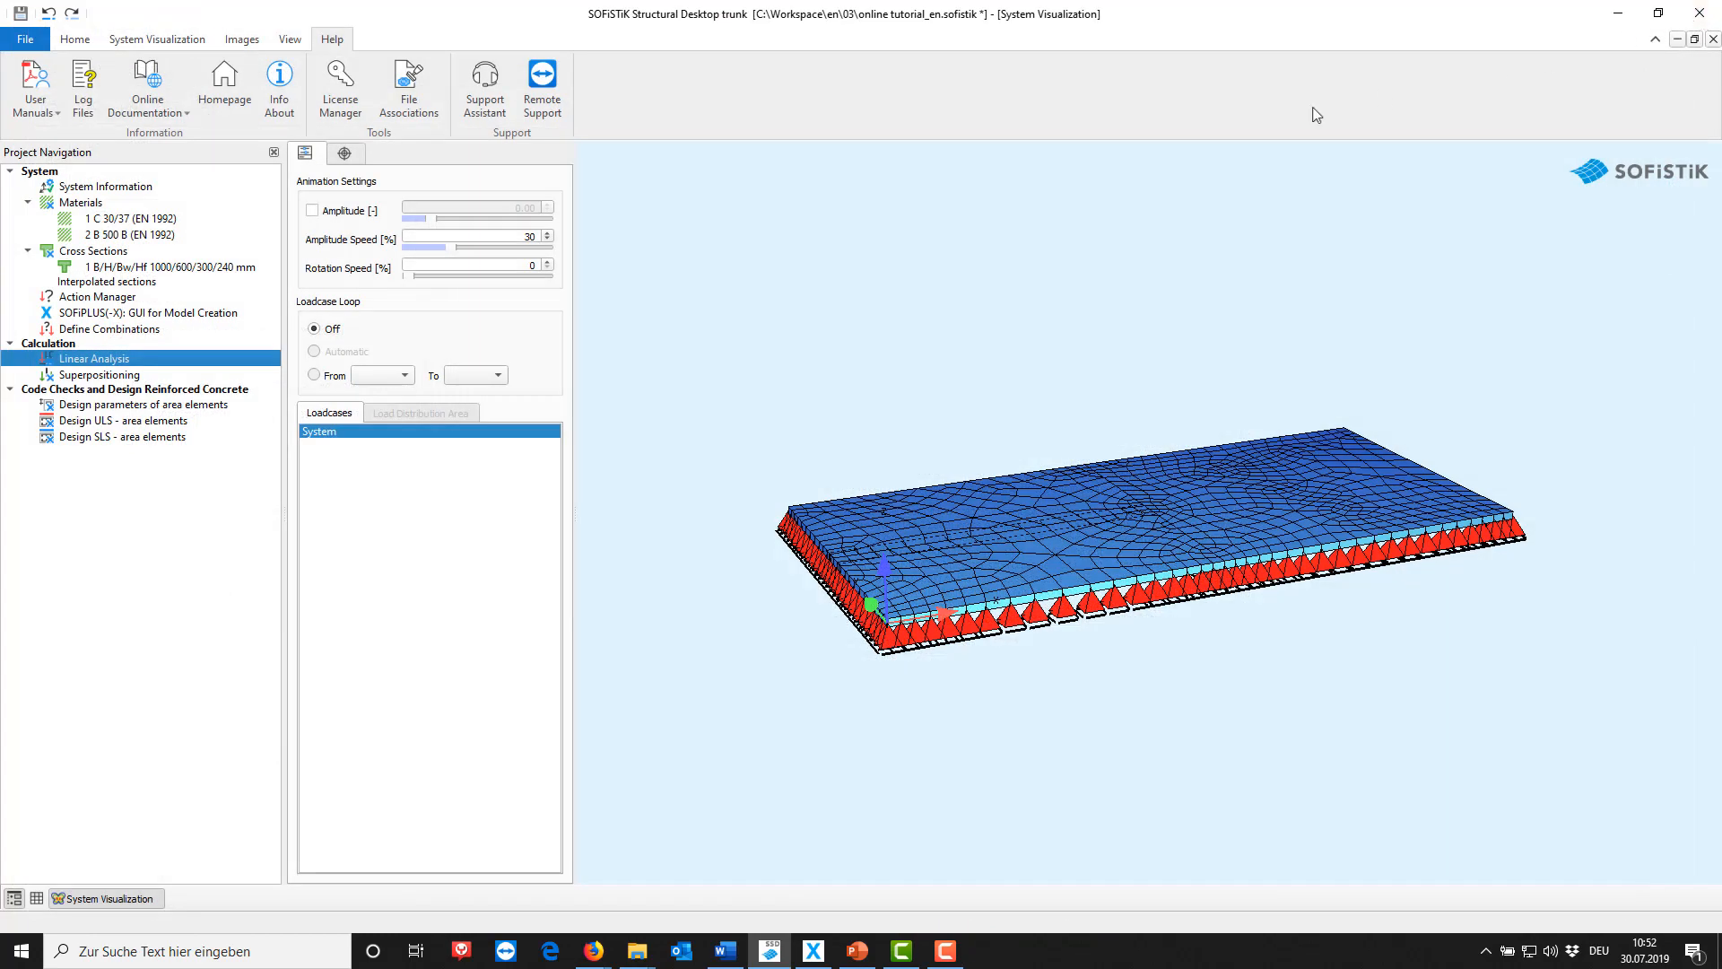
- Open the Linear Analysis task settings and review the text output levels and modes, keeping the output manually controlled
{"action": "double_click", "coordinate": [257, 364]}
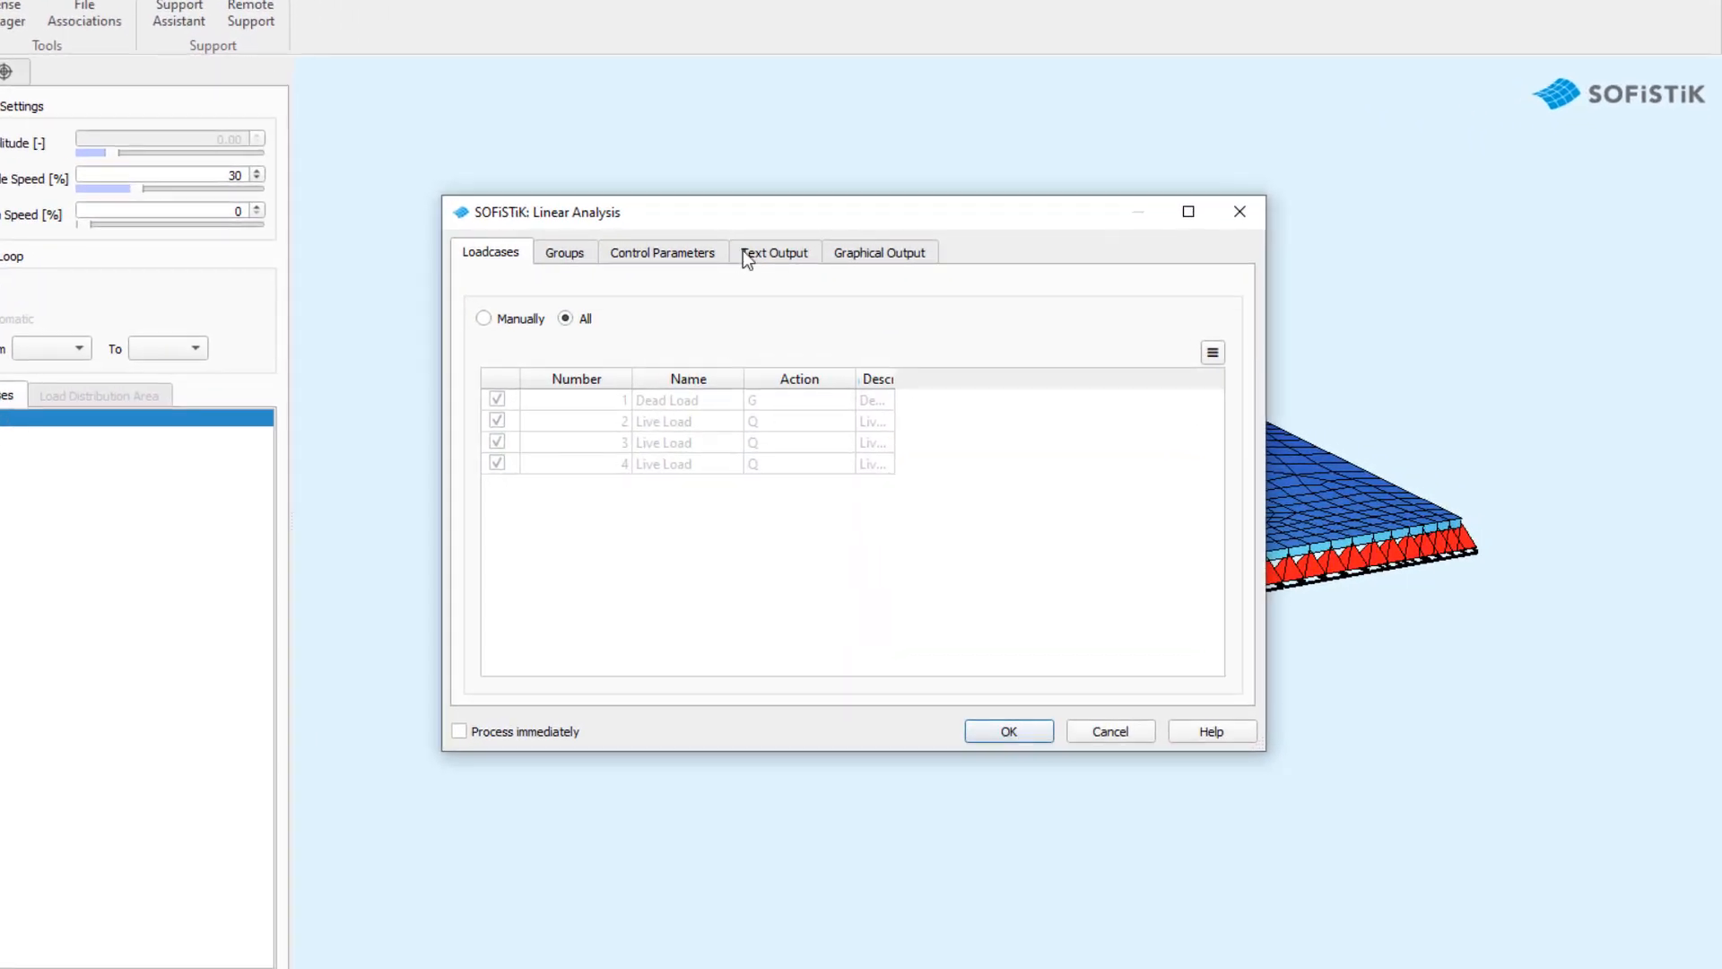
{"action": "left_click", "coordinate": [746, 256]}
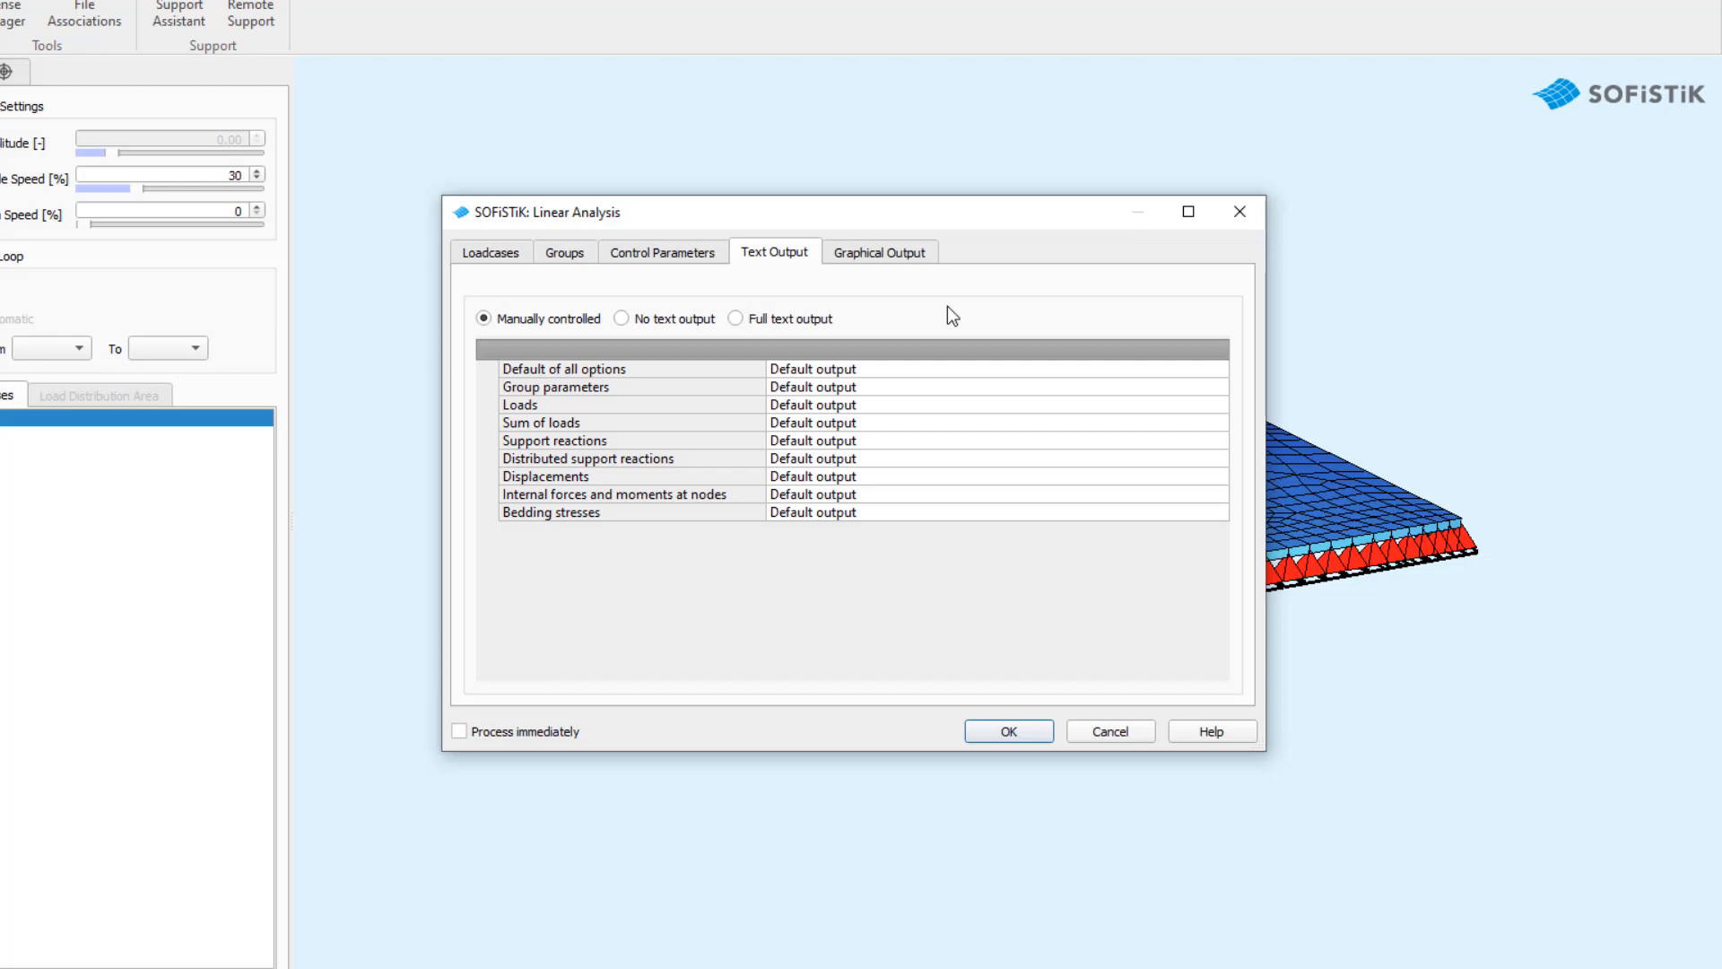
{"action": "left_click", "coordinate": [1211, 372]}
{"action": "left_click", "coordinate": [1217, 369]}
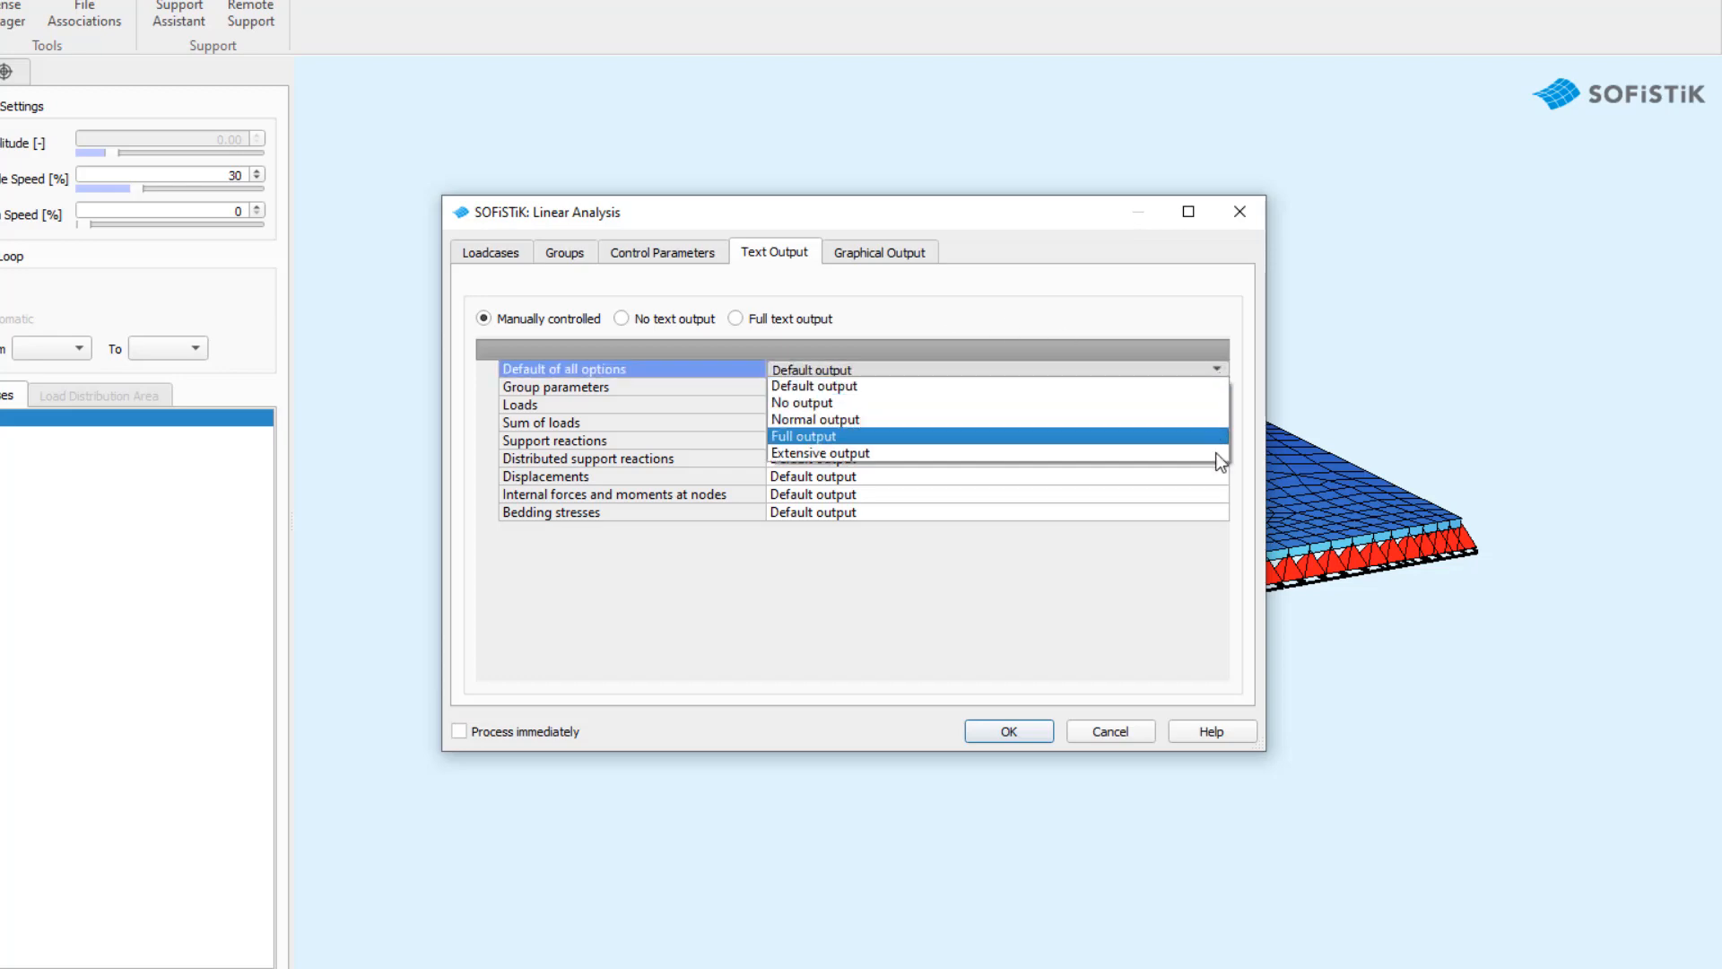
{"action": "left_click", "coordinate": [1215, 354]}
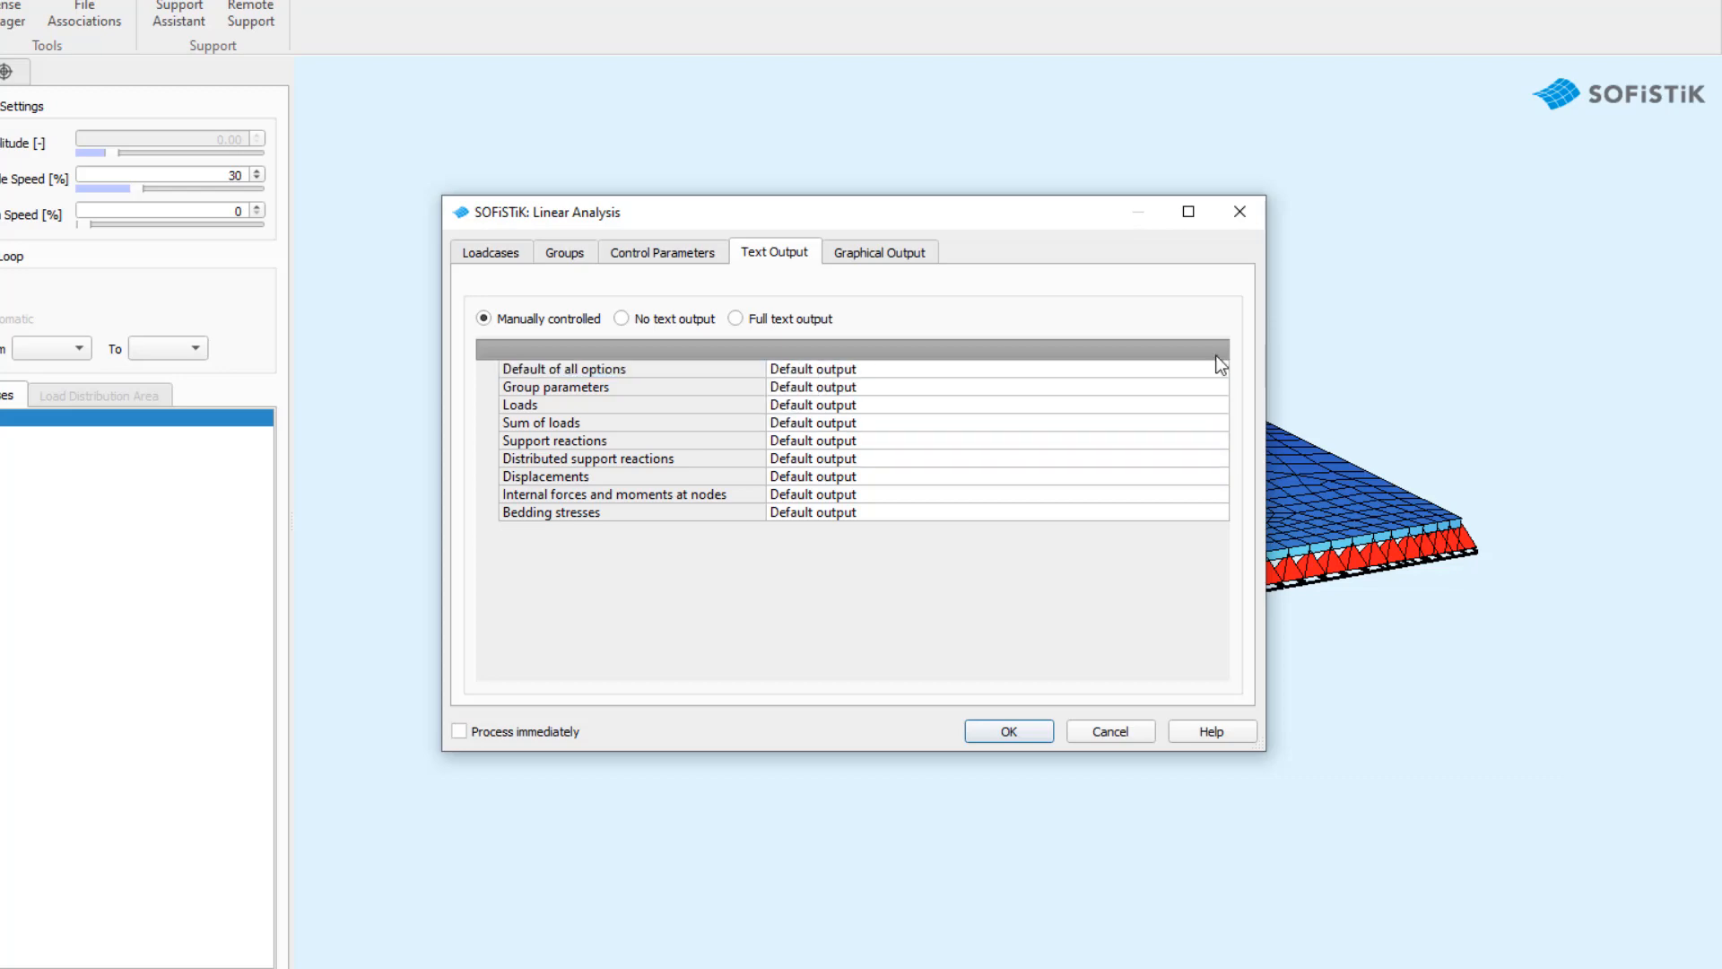
{"action": "left_click", "coordinate": [623, 318]}
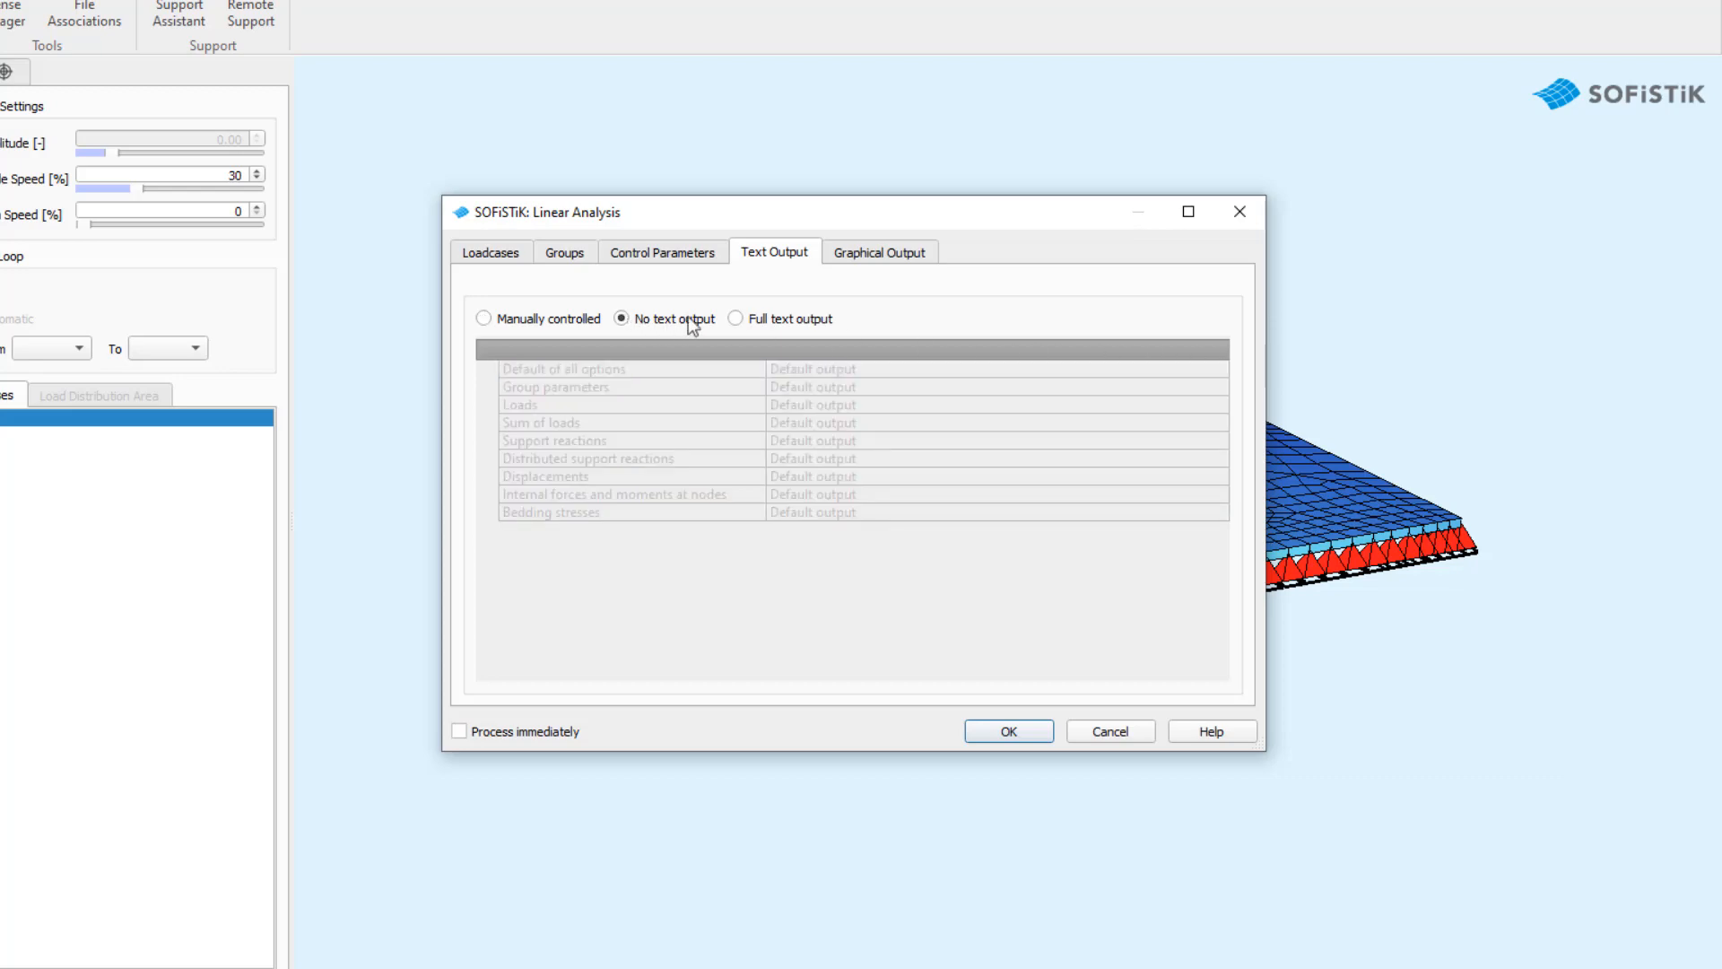
{"action": "left_click", "coordinate": [736, 318]}
{"action": "left_click", "coordinate": [485, 319]}
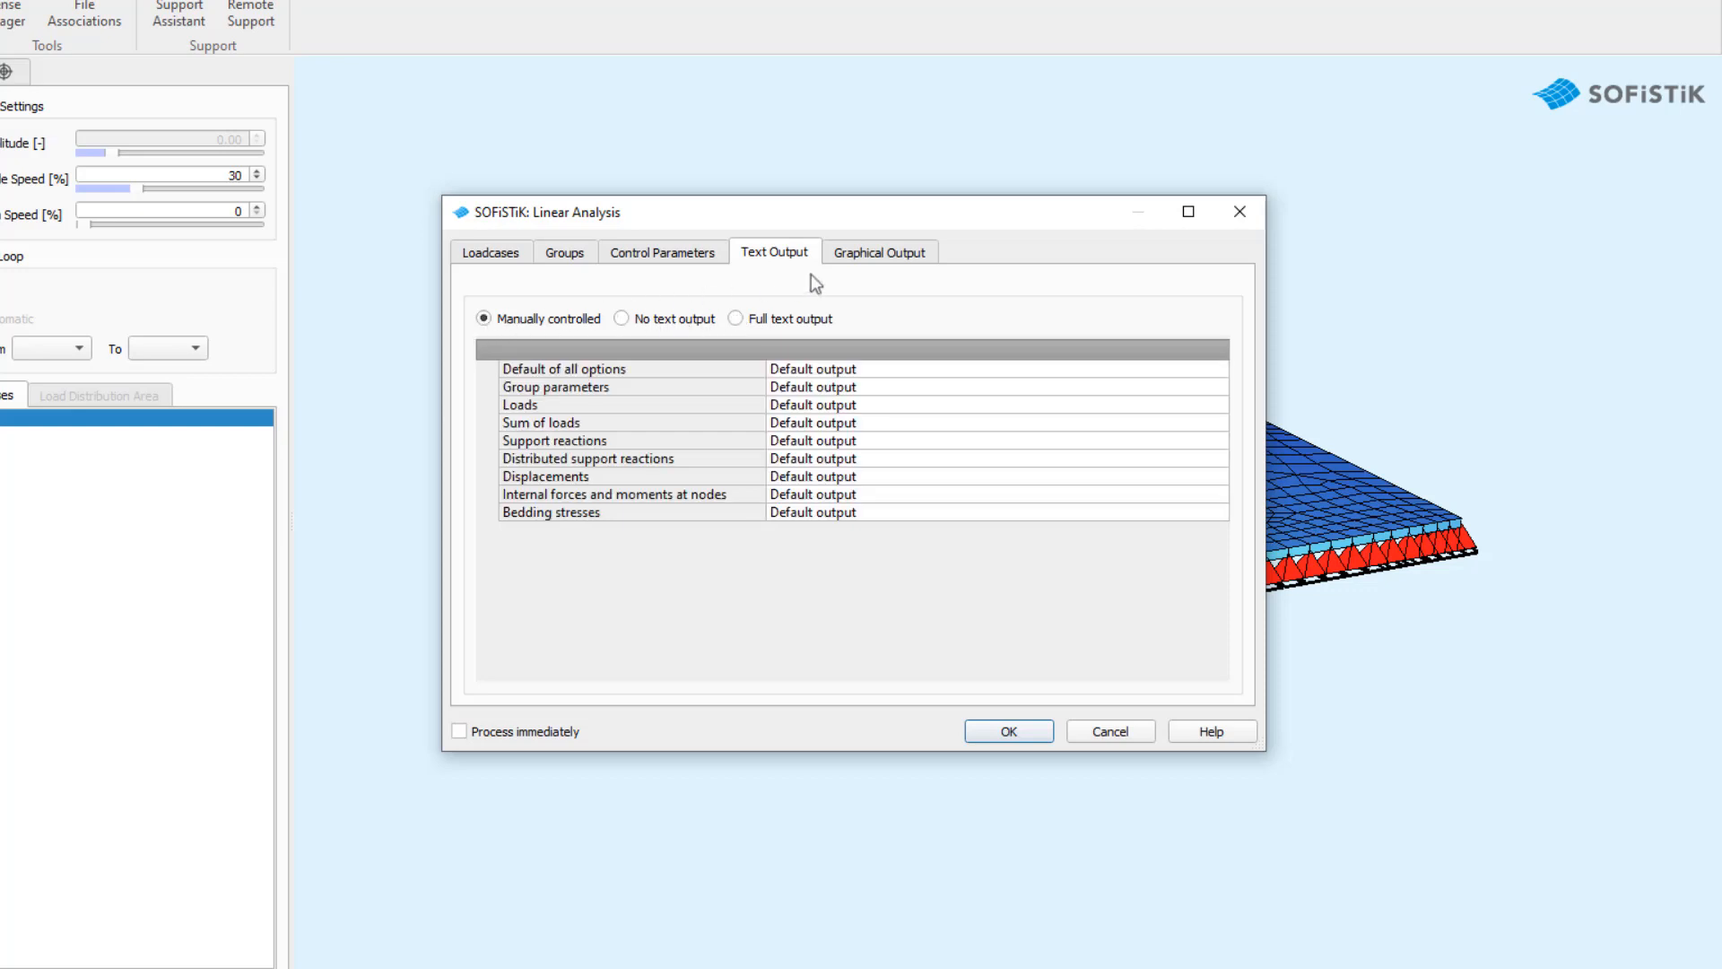
- Set a user-defined, tilted view of the slab for the graphical output and run the linear analysis with immediate processing
{"action": "left_click", "coordinate": [929, 256]}
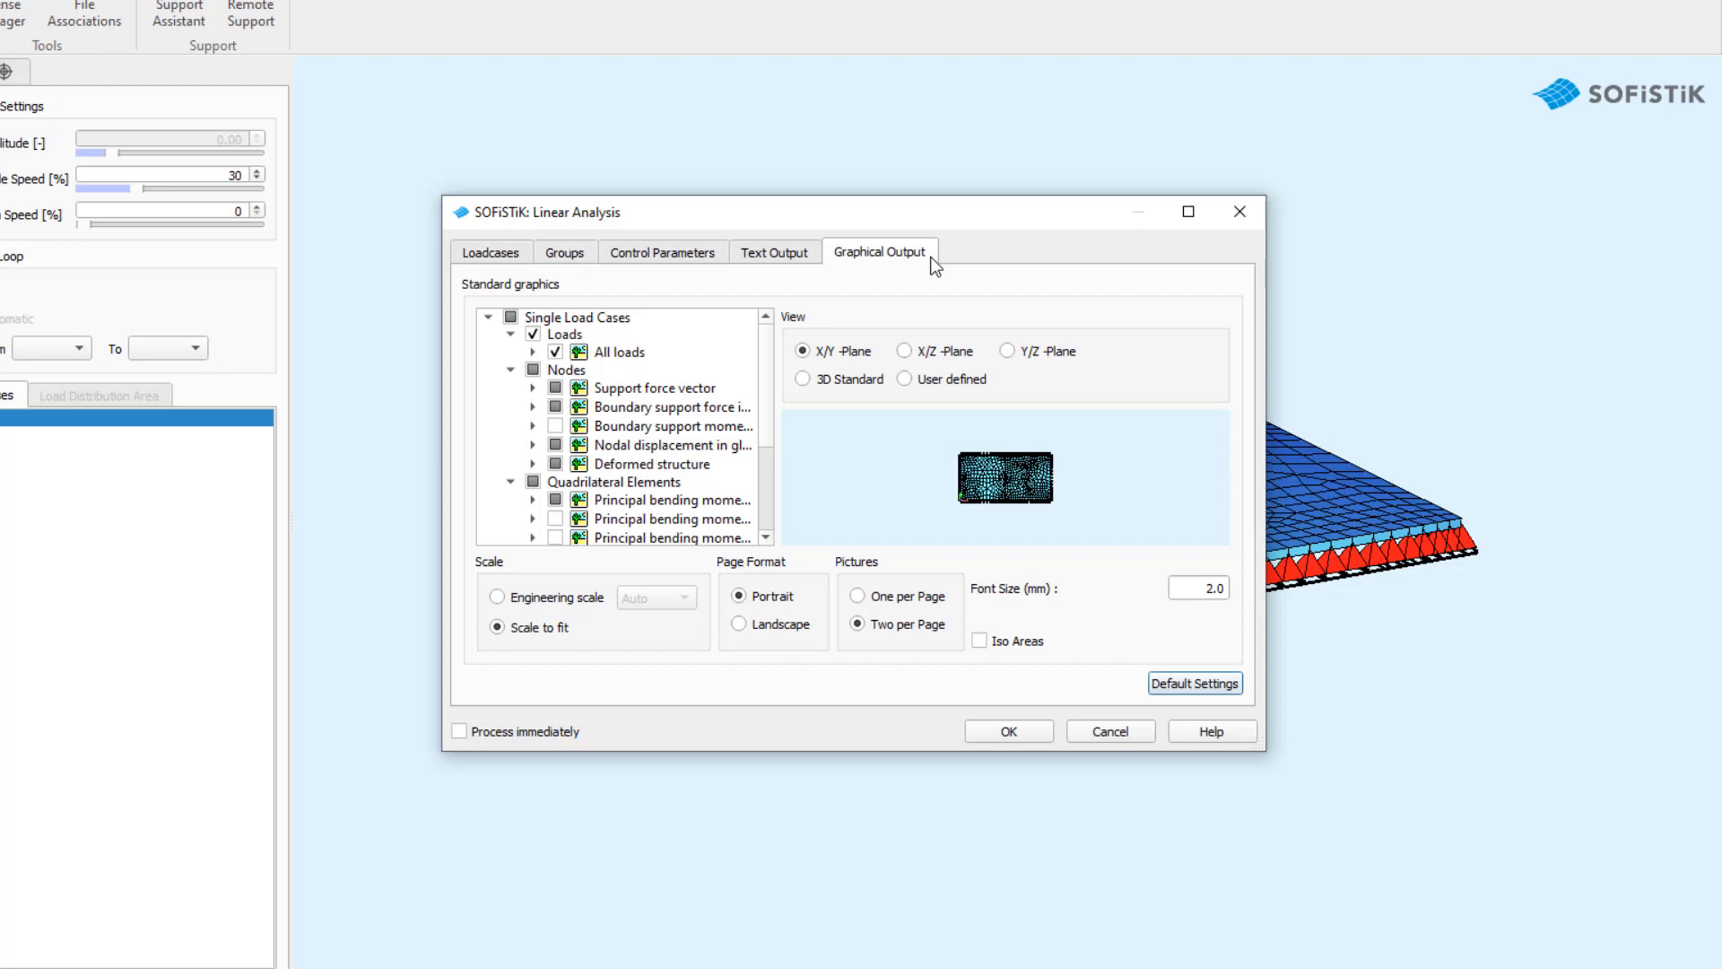
{"action": "left_click", "coordinate": [905, 380]}
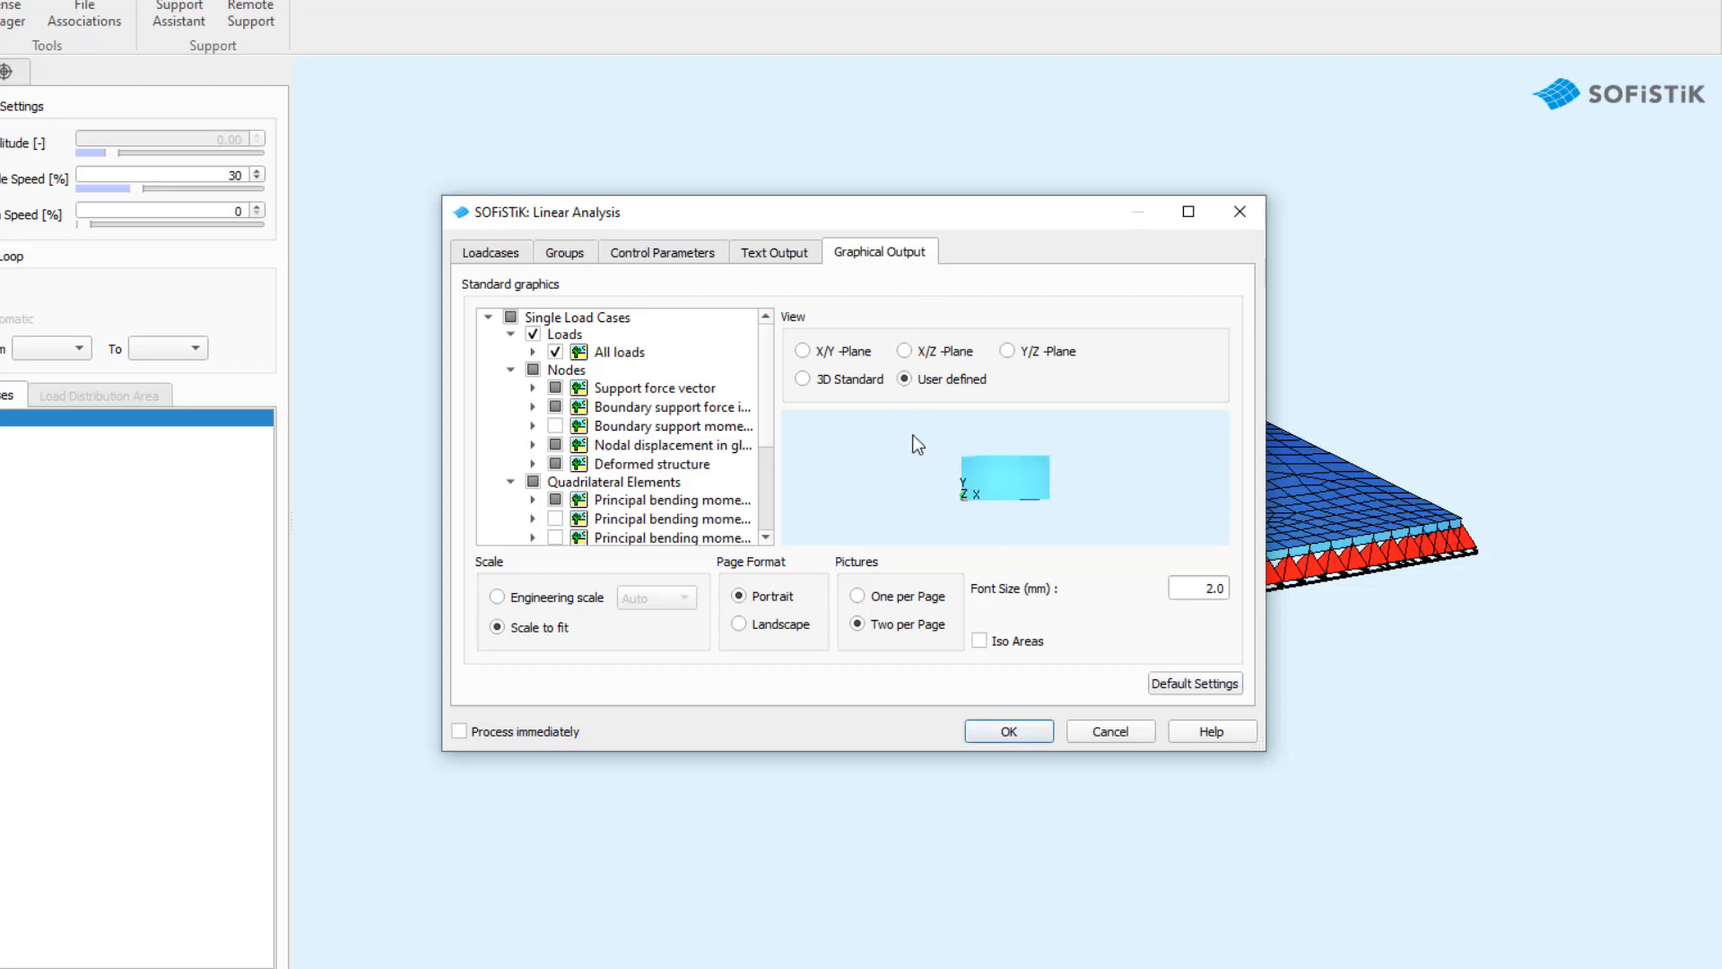
{"action": "left_click_drag", "start_coordinate": [913, 437], "coordinate": [1029, 509]}
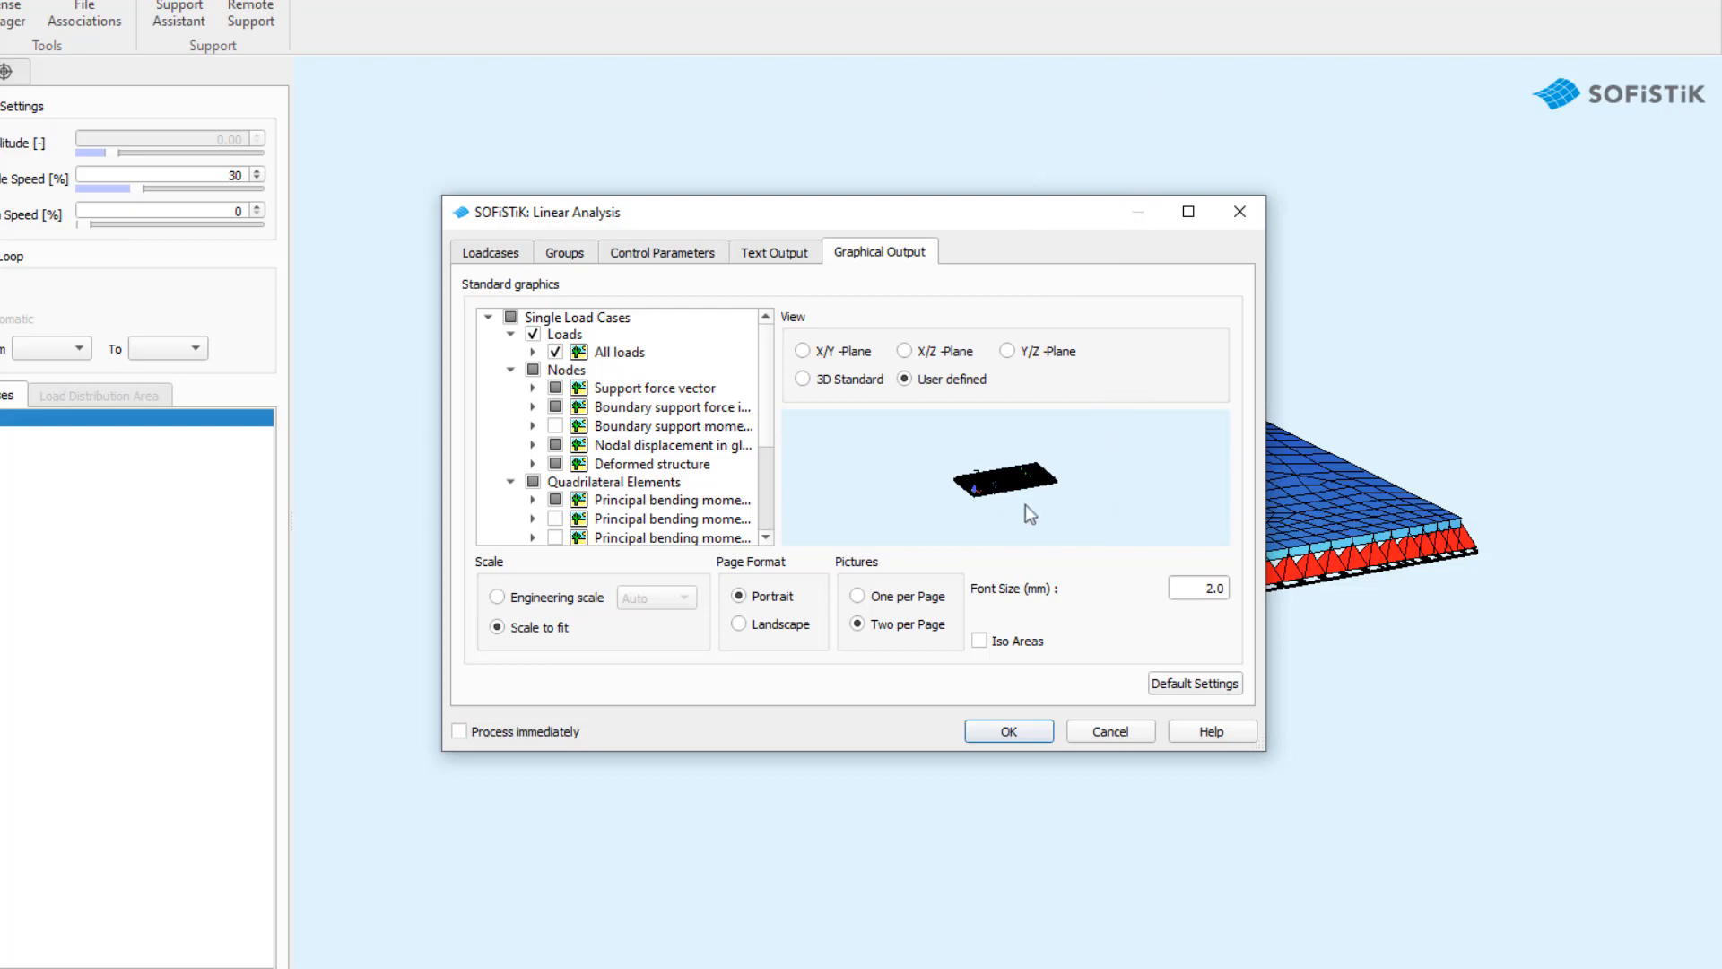
{"action": "left_click", "coordinate": [460, 731]}
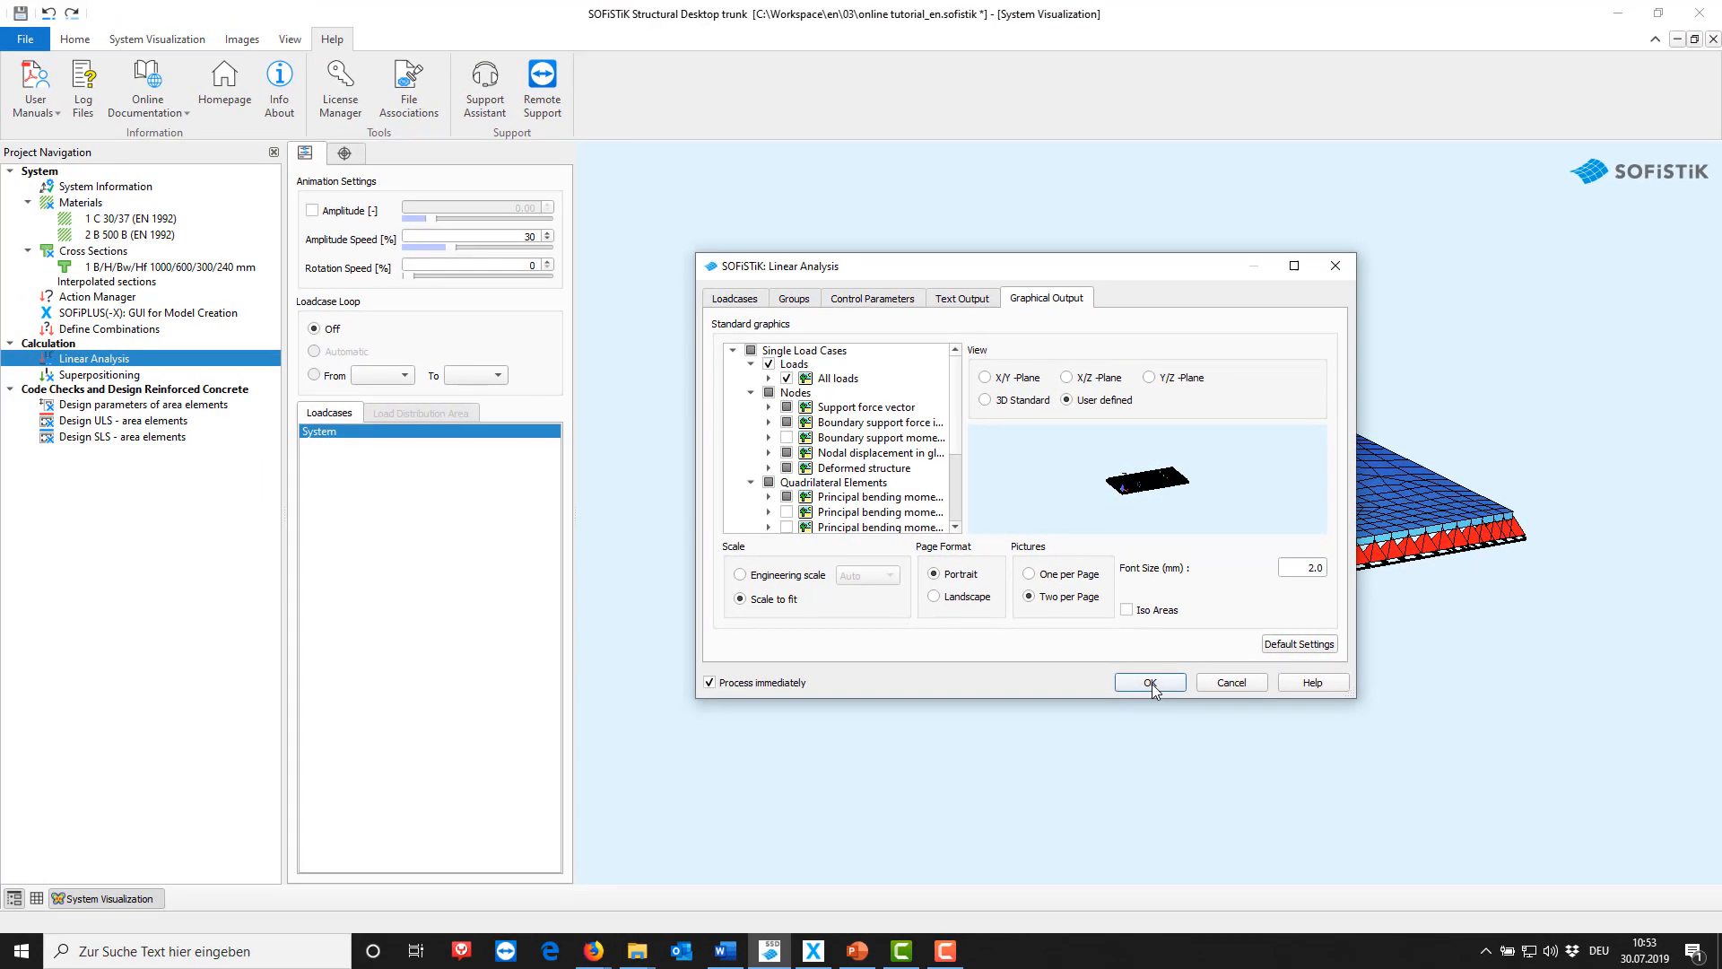
{"action": "left_click", "coordinate": [1151, 682]}
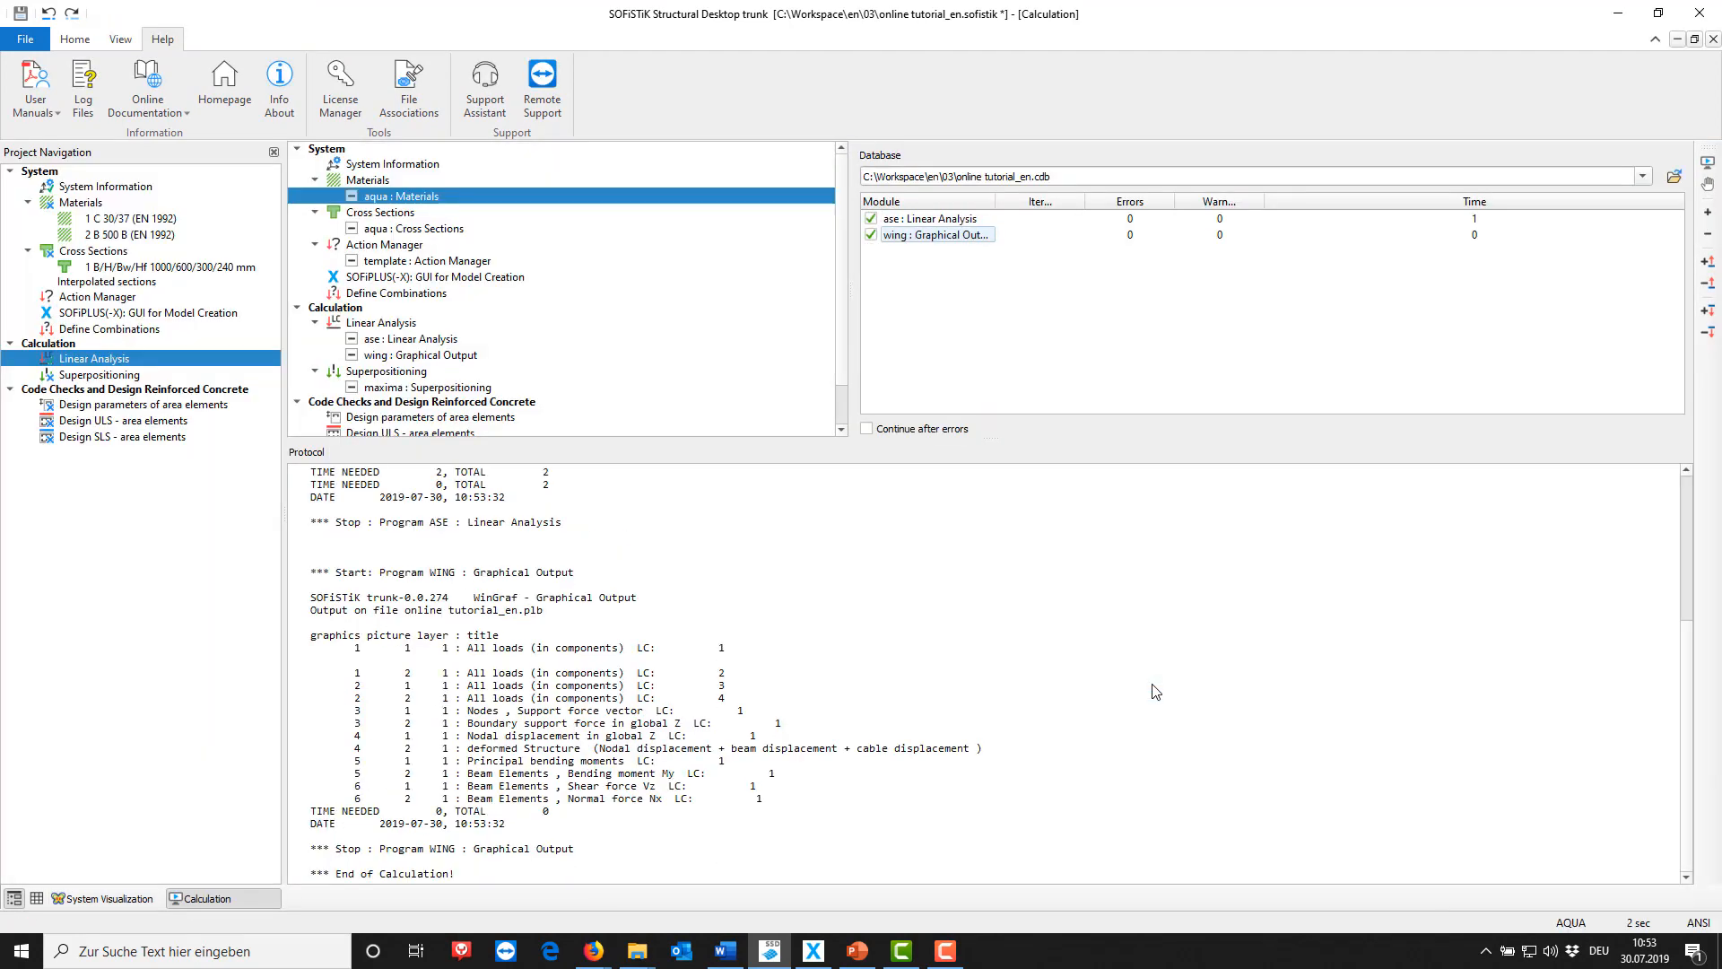
- Open the Linear Analysis report, examine the sums of loadings and reactions per load case, and close the report
{"action": "right_click", "coordinate": [222, 371]}
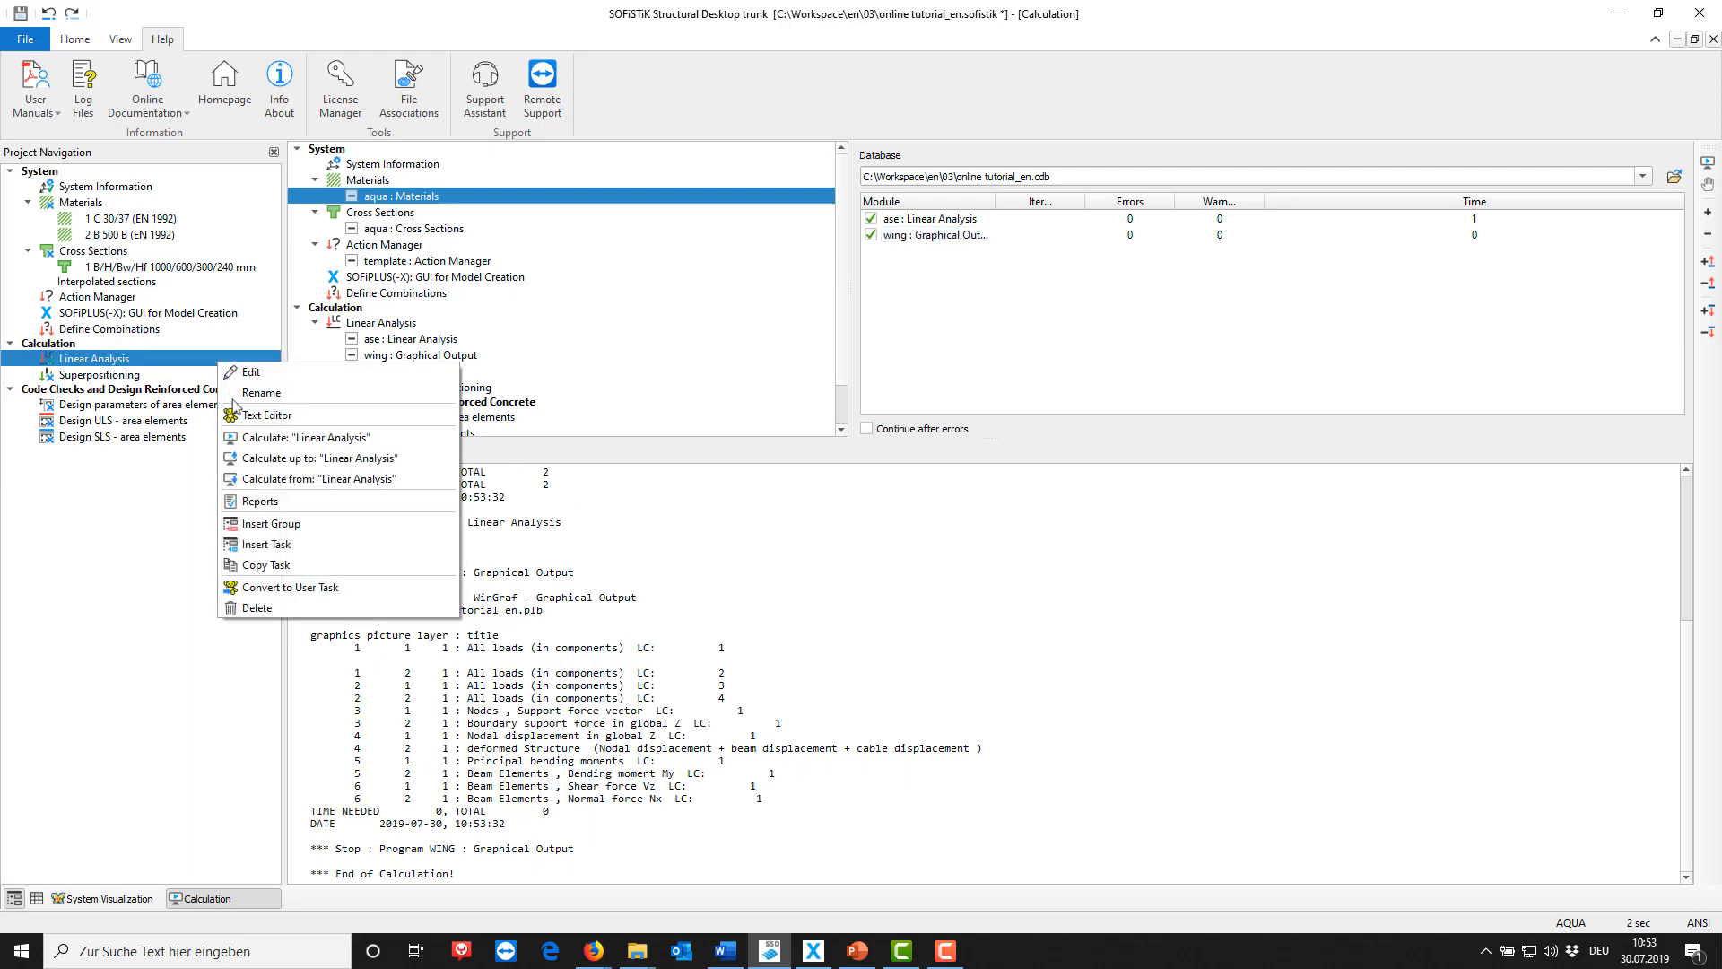
{"action": "left_click", "coordinate": [273, 505]}
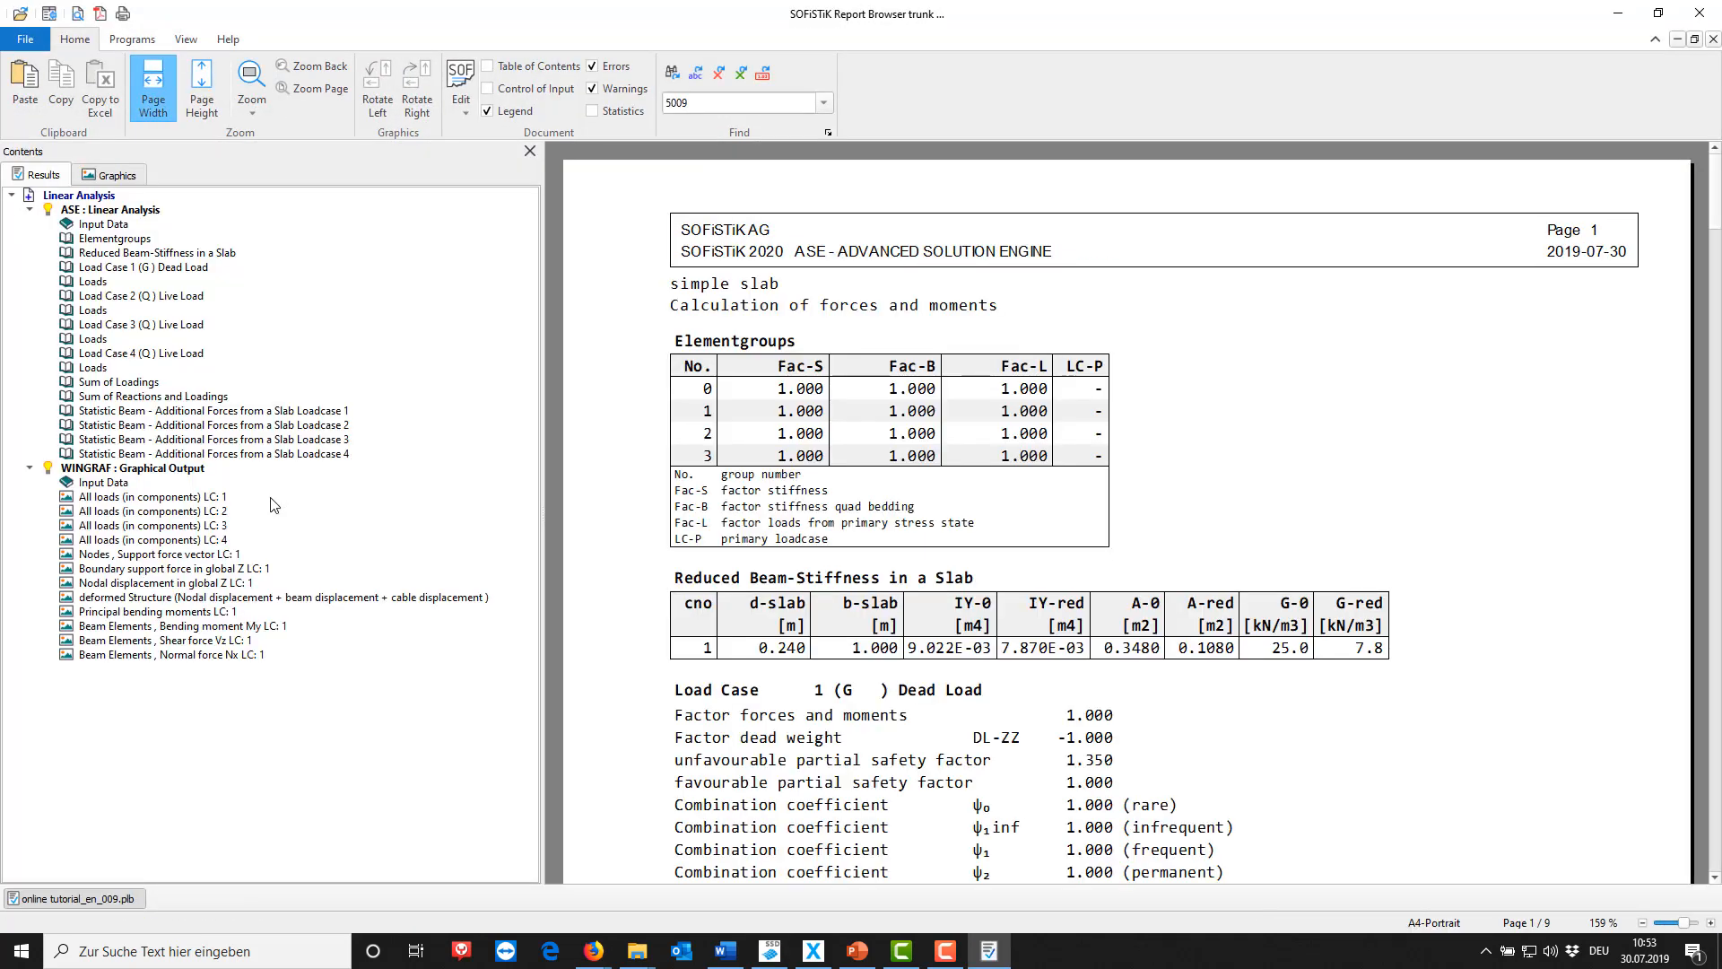
{"action": "left_click", "coordinate": [158, 384]}
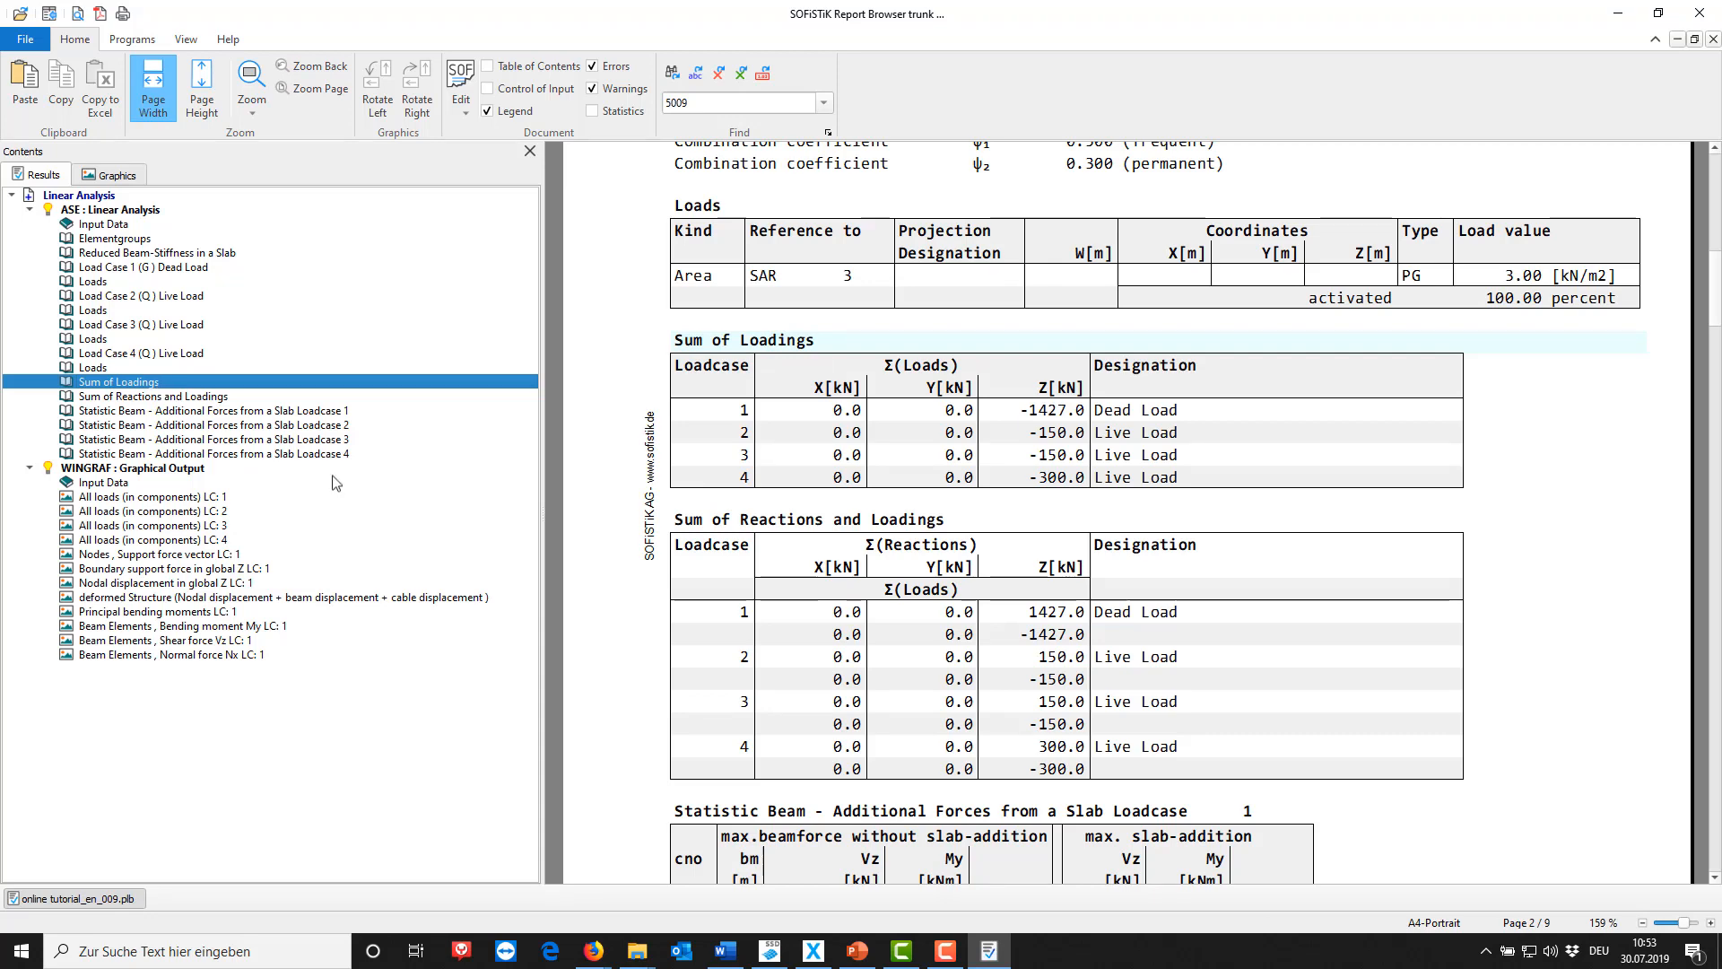
{"action": "scroll", "coordinate": [627, 639], "scroll_direction": "down", "scroll_amount": 2, "text": "ctrl"}
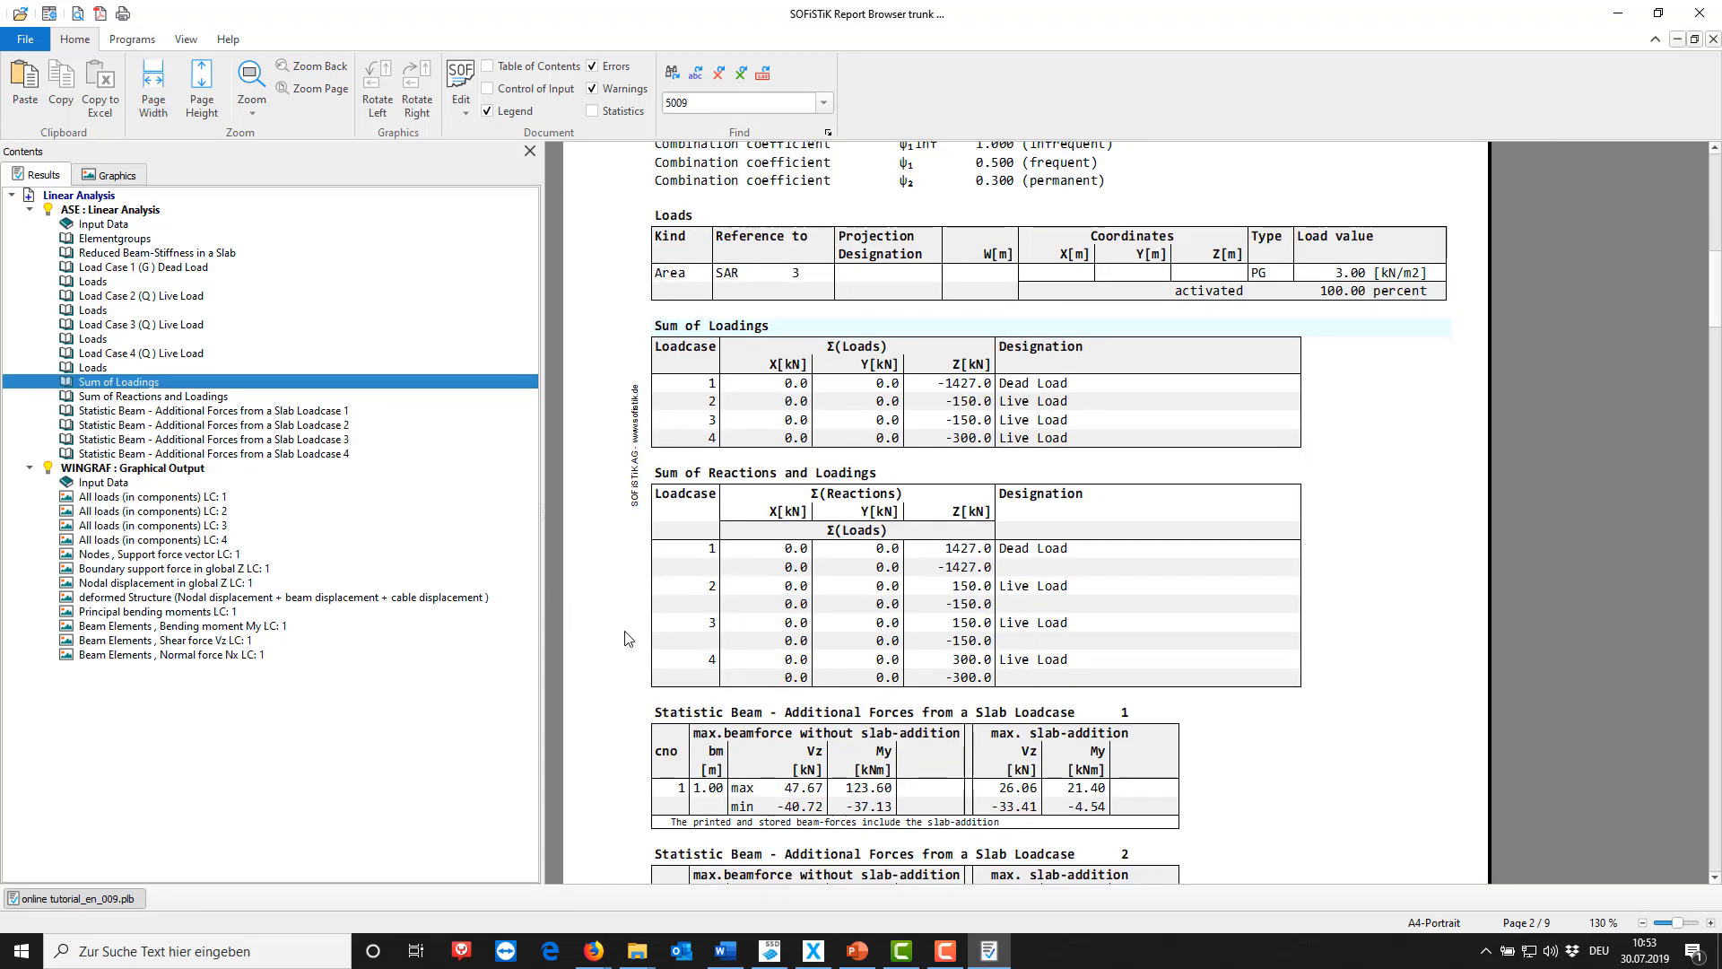
{"action": "left_click", "coordinate": [1713, 8]}
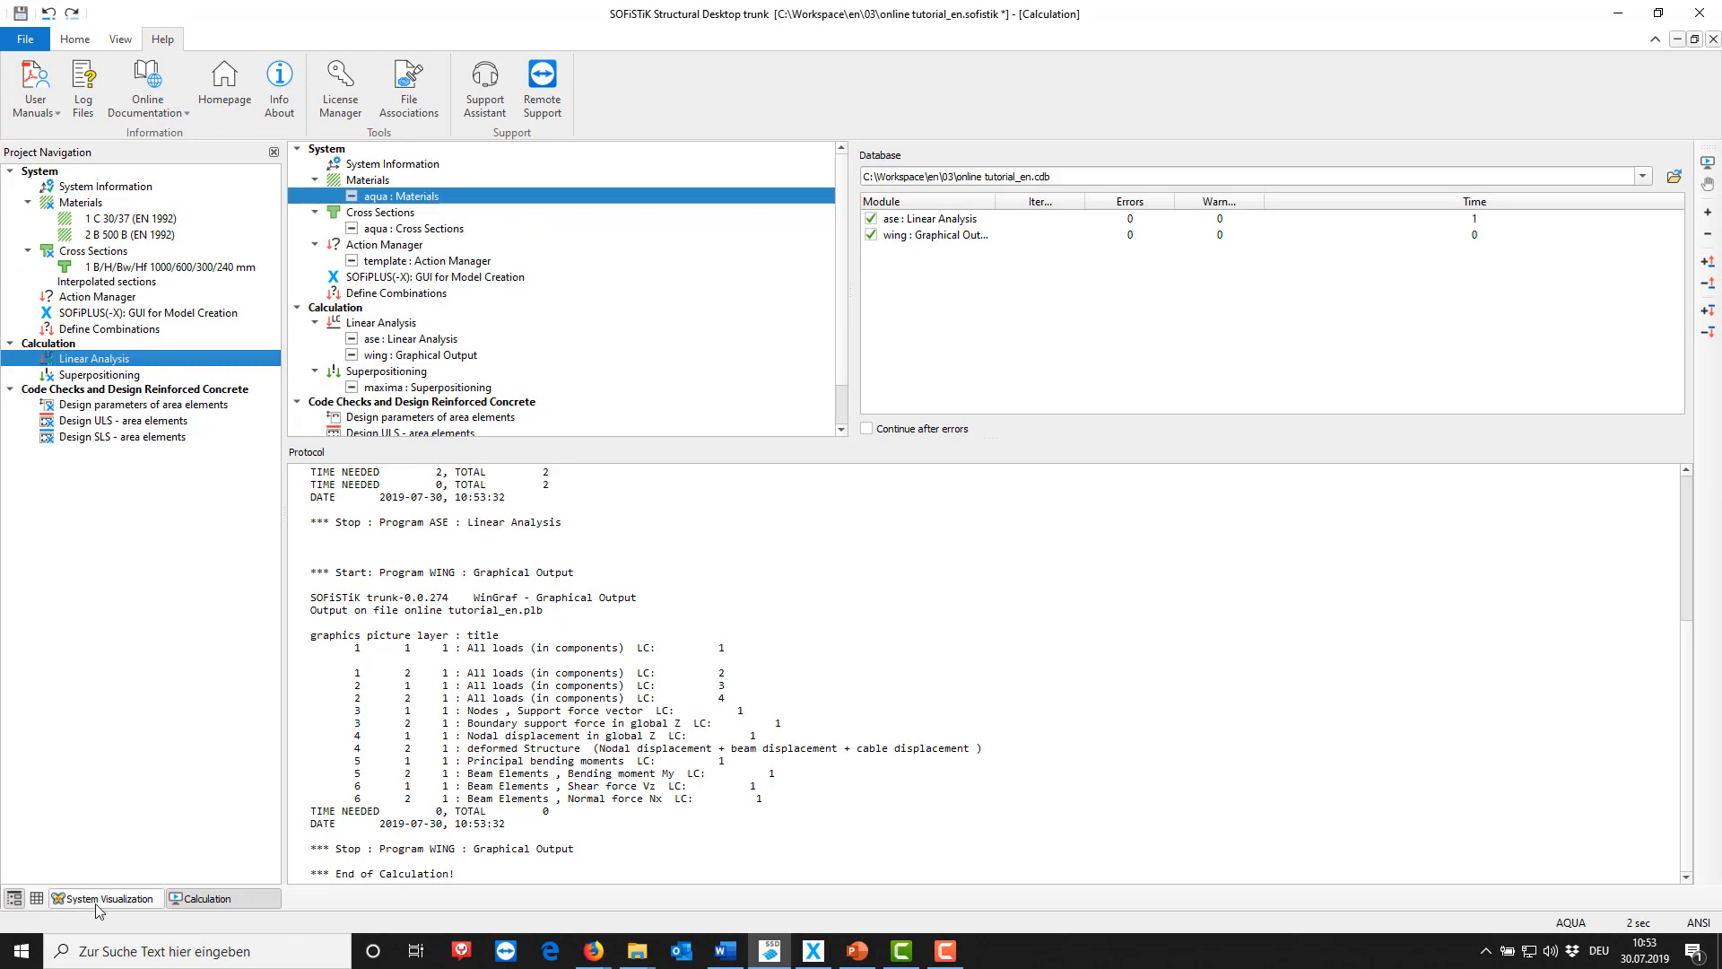
- Show the Dead Load results as a frozen image in the system visualization and inspect a quad element near the slab's front edge
{"action": "left_click", "coordinate": [96, 899]}
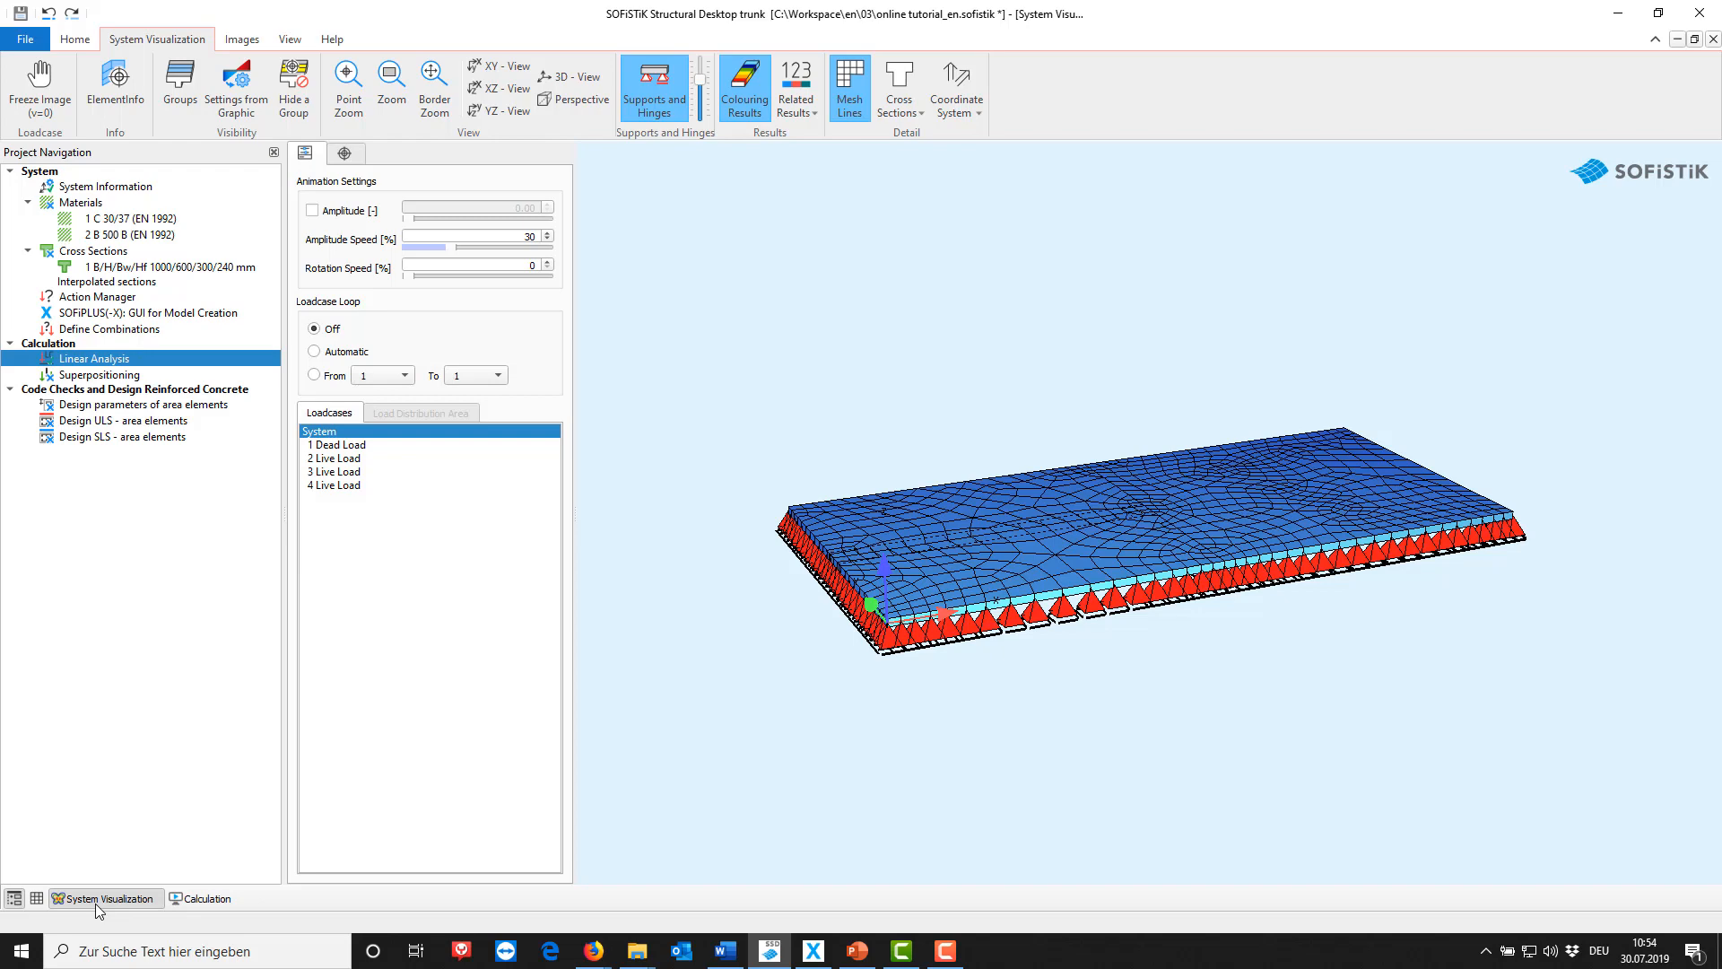
{"action": "left_click", "coordinate": [547, 445]}
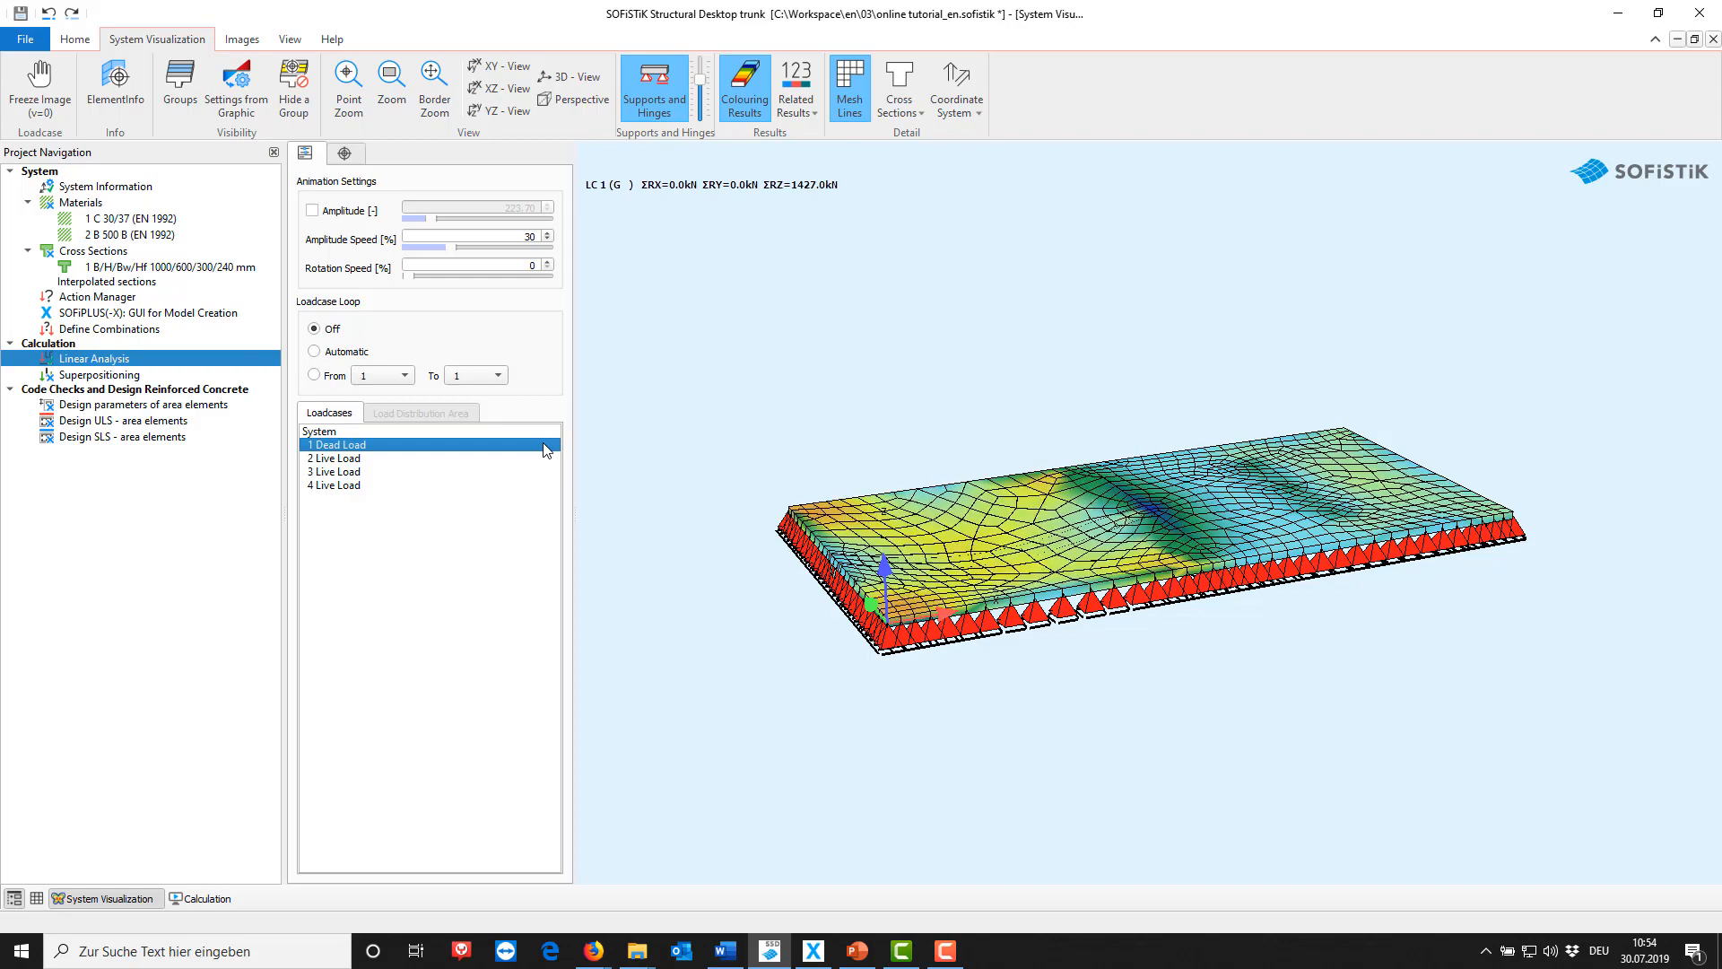
{"action": "left_click", "coordinate": [60, 99]}
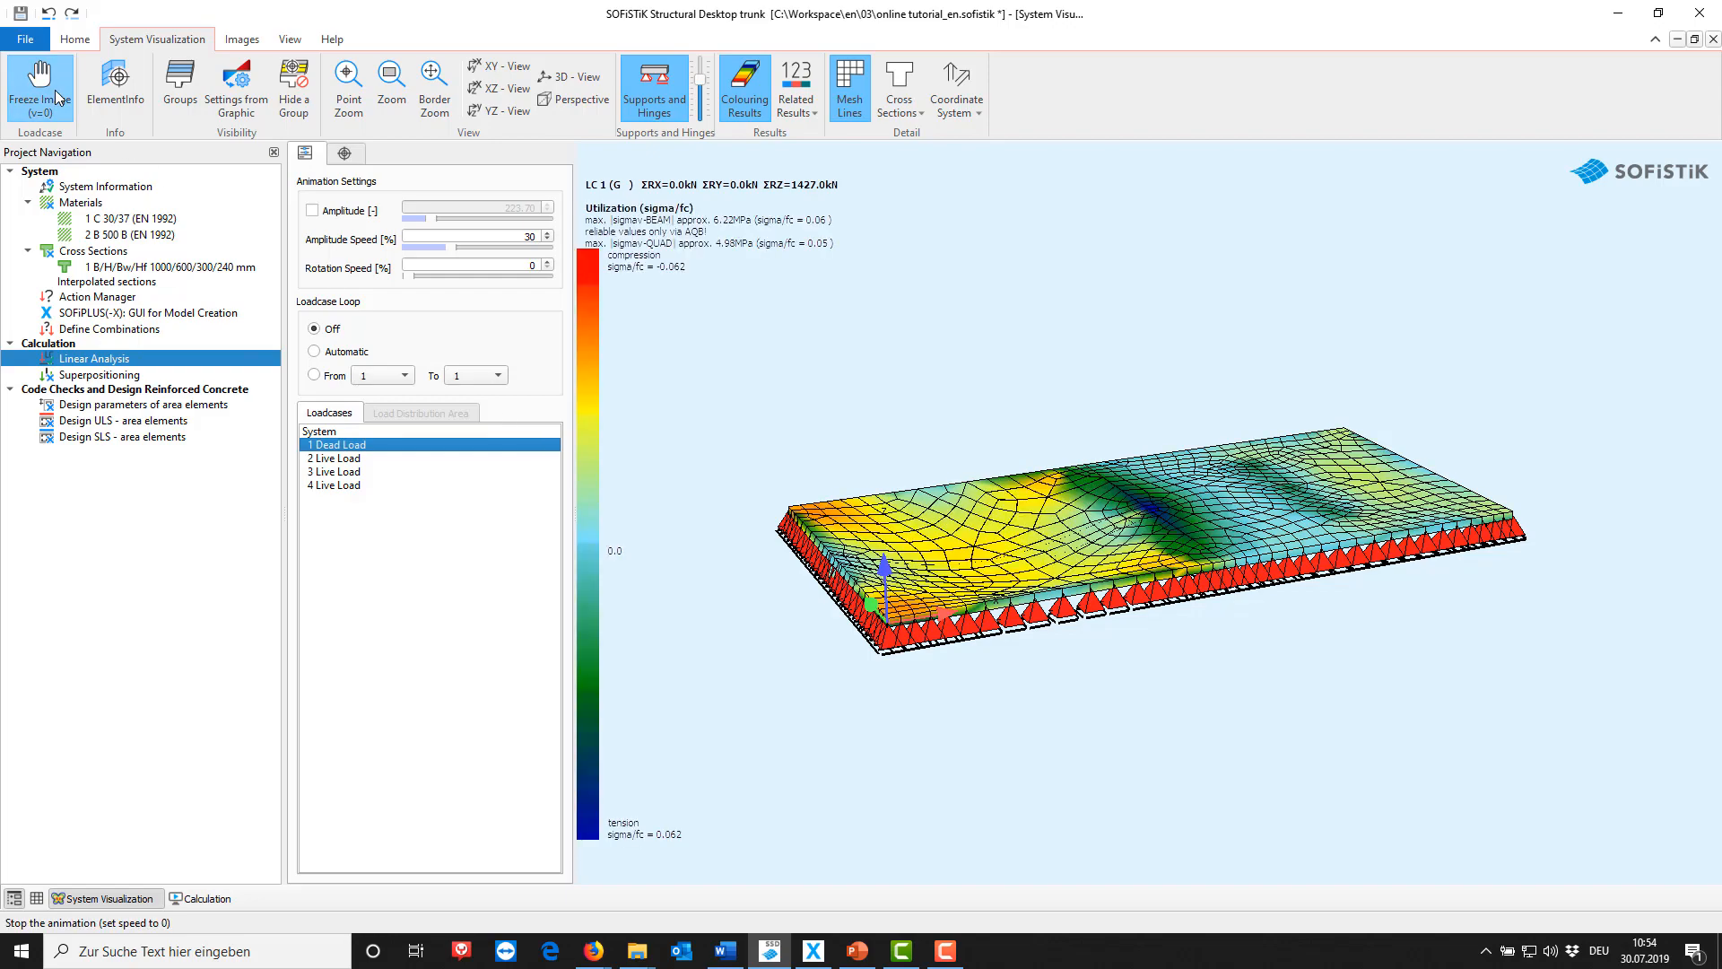
{"action": "left_click", "coordinate": [115, 90]}
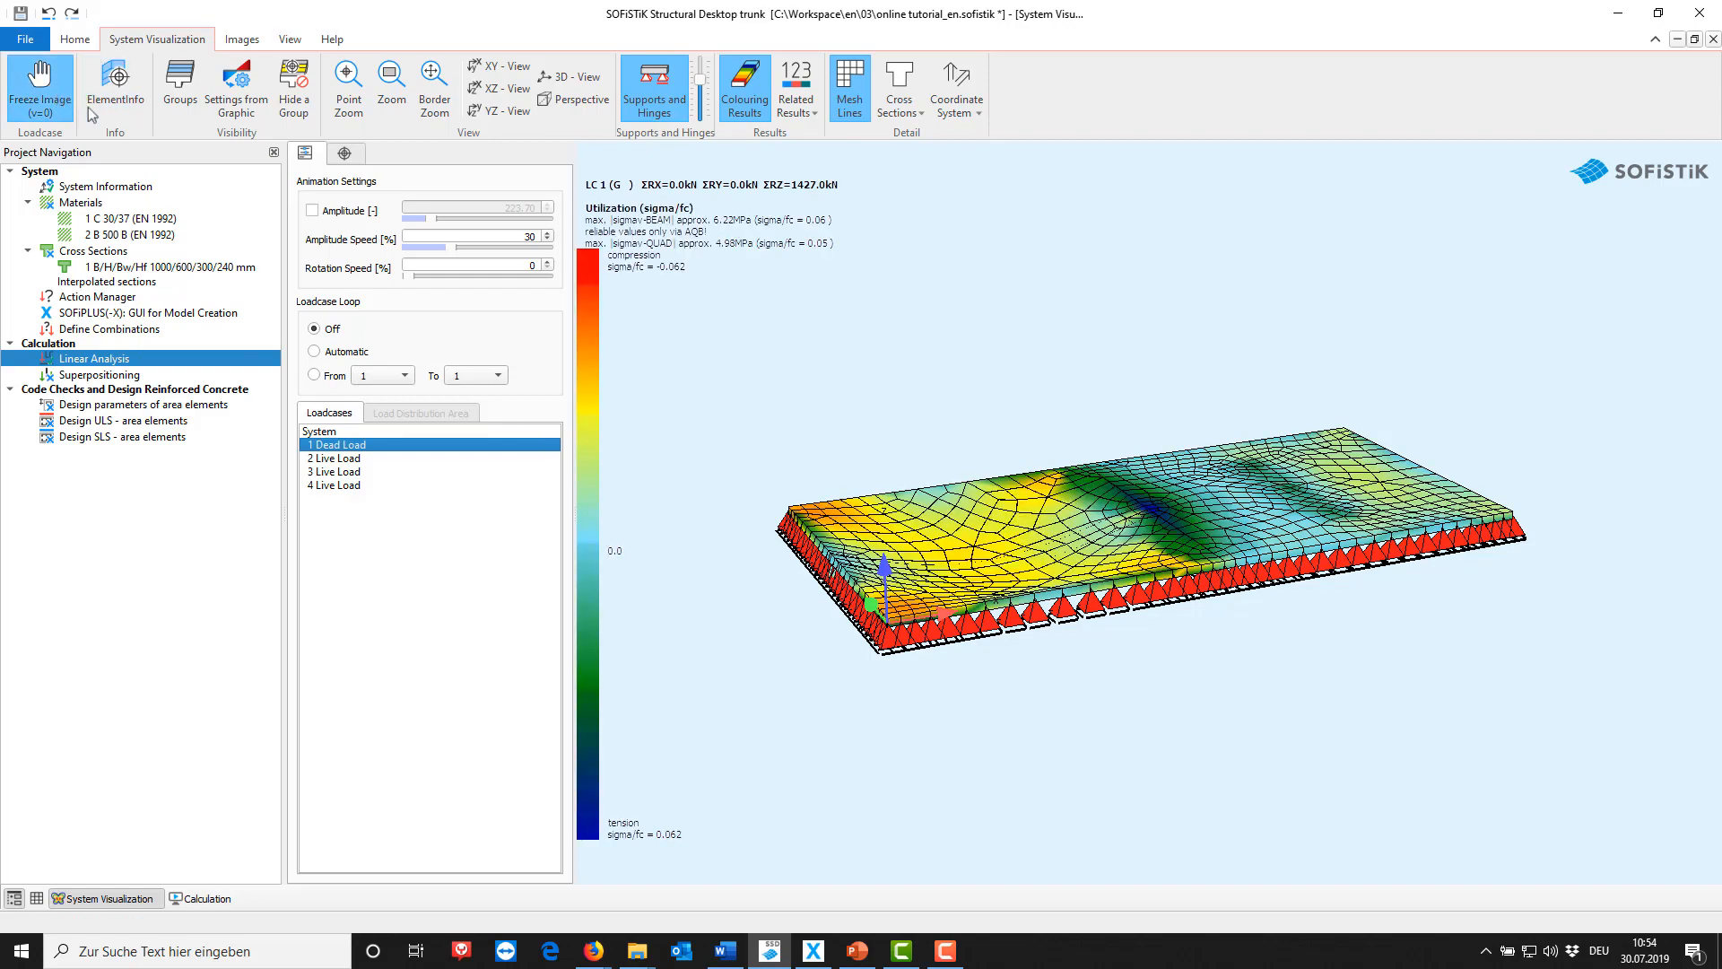
{"action": "left_click", "coordinate": [985, 566]}
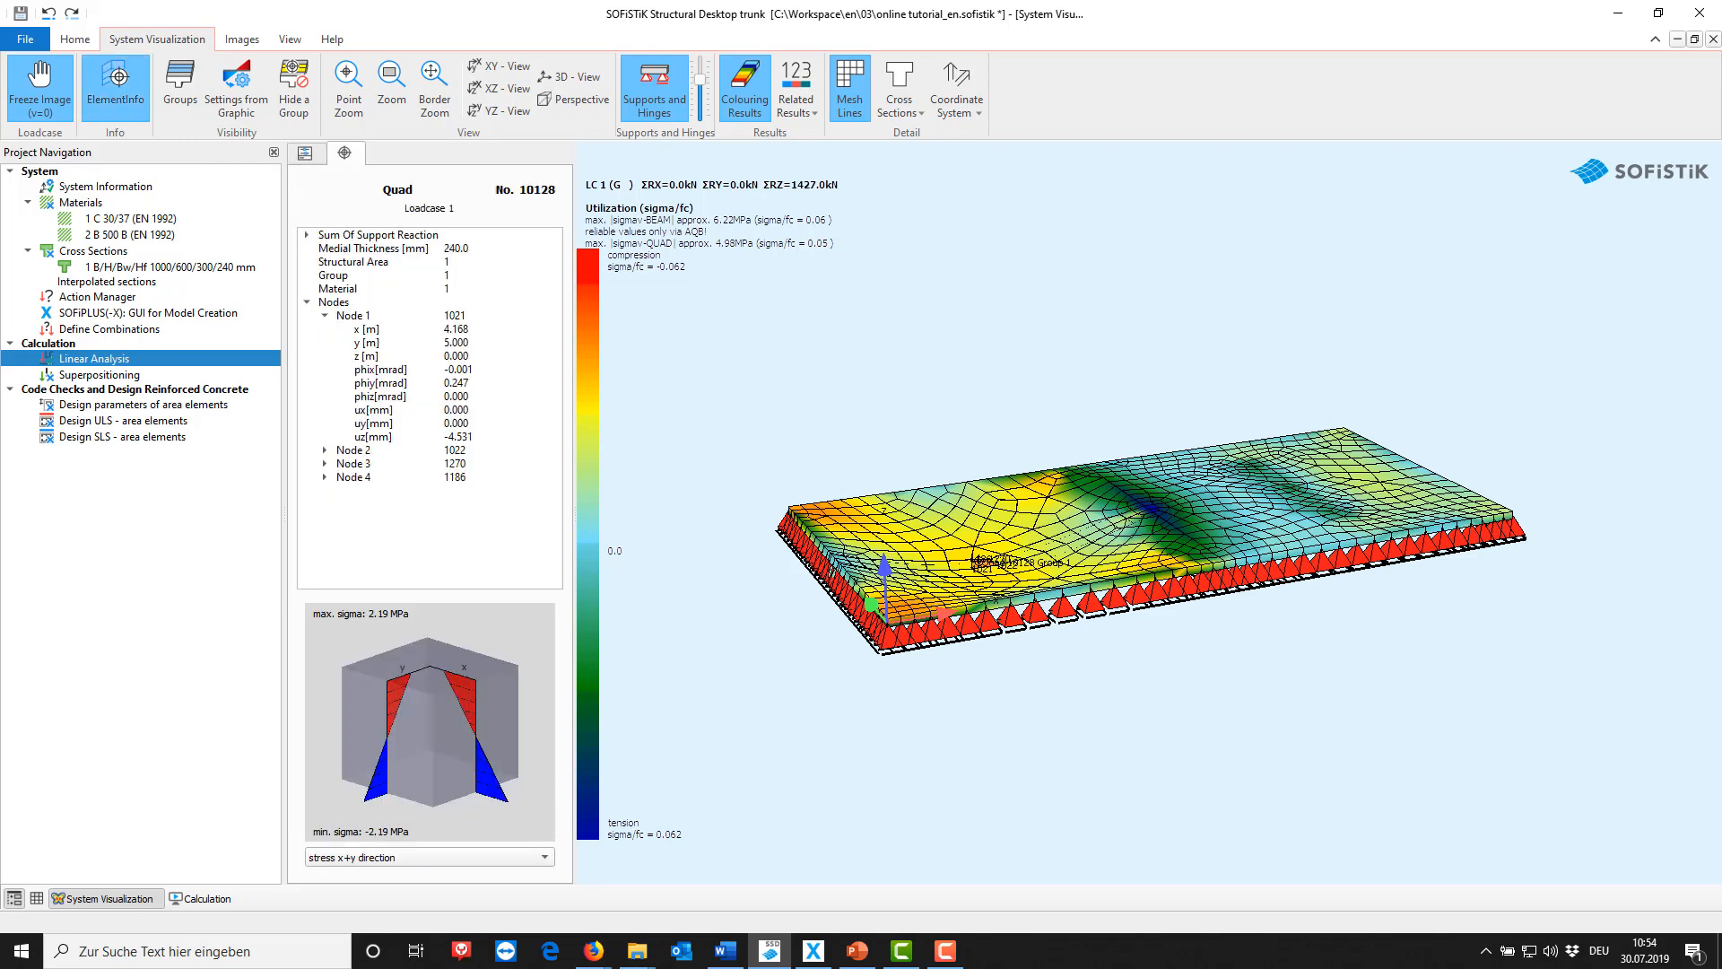
- Open the Superpositioning task, review its superposition commands and output options, and run the superposition
{"action": "left_click", "coordinate": [144, 377]}
{"action": "double_click", "coordinate": [143, 376]}
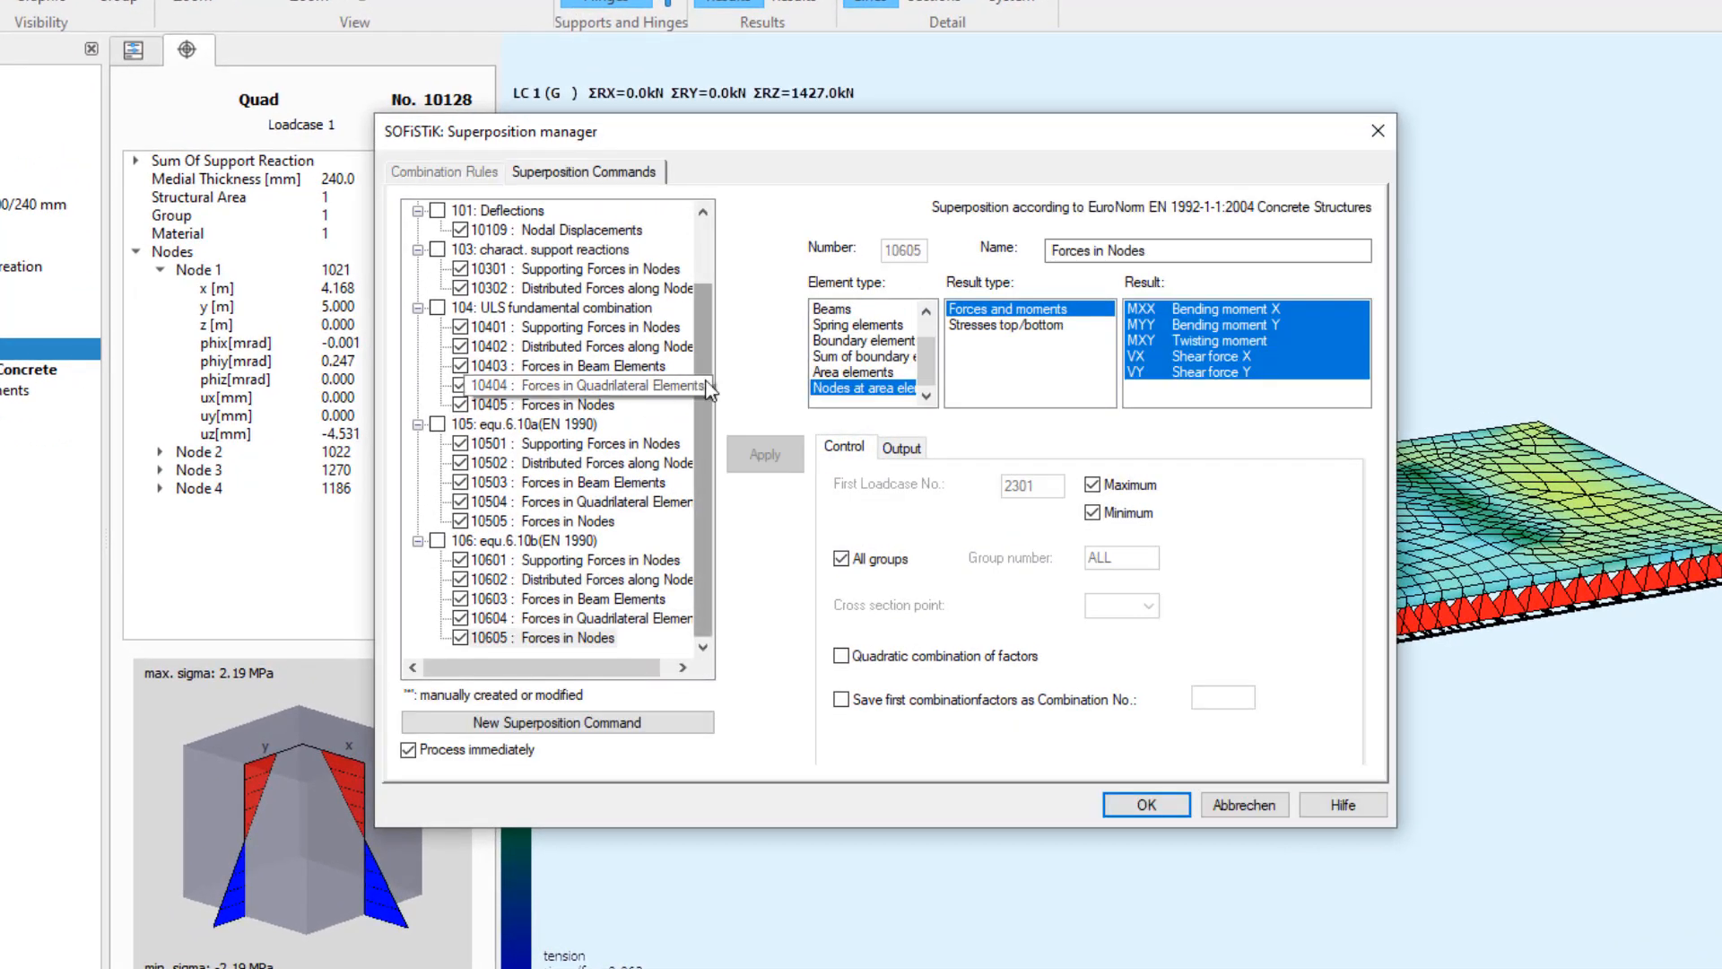
{"action": "left_click_drag", "start_coordinate": [703, 364], "coordinate": [691, 294]}
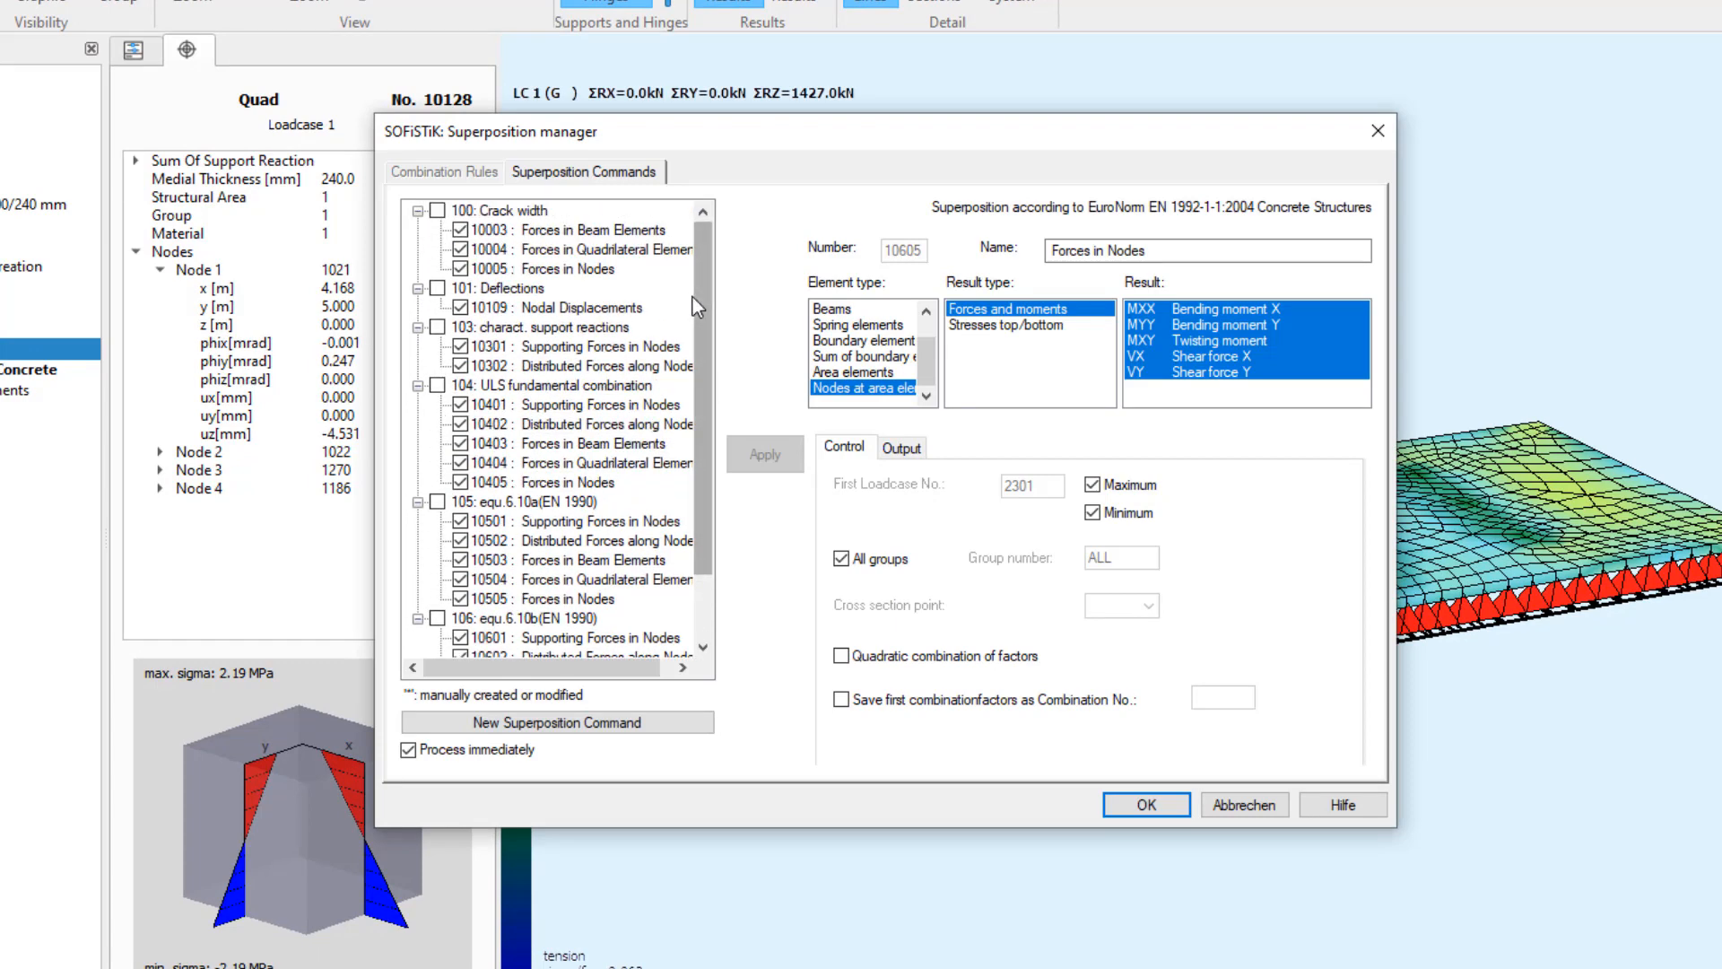
{"action": "left_click", "coordinate": [901, 447]}
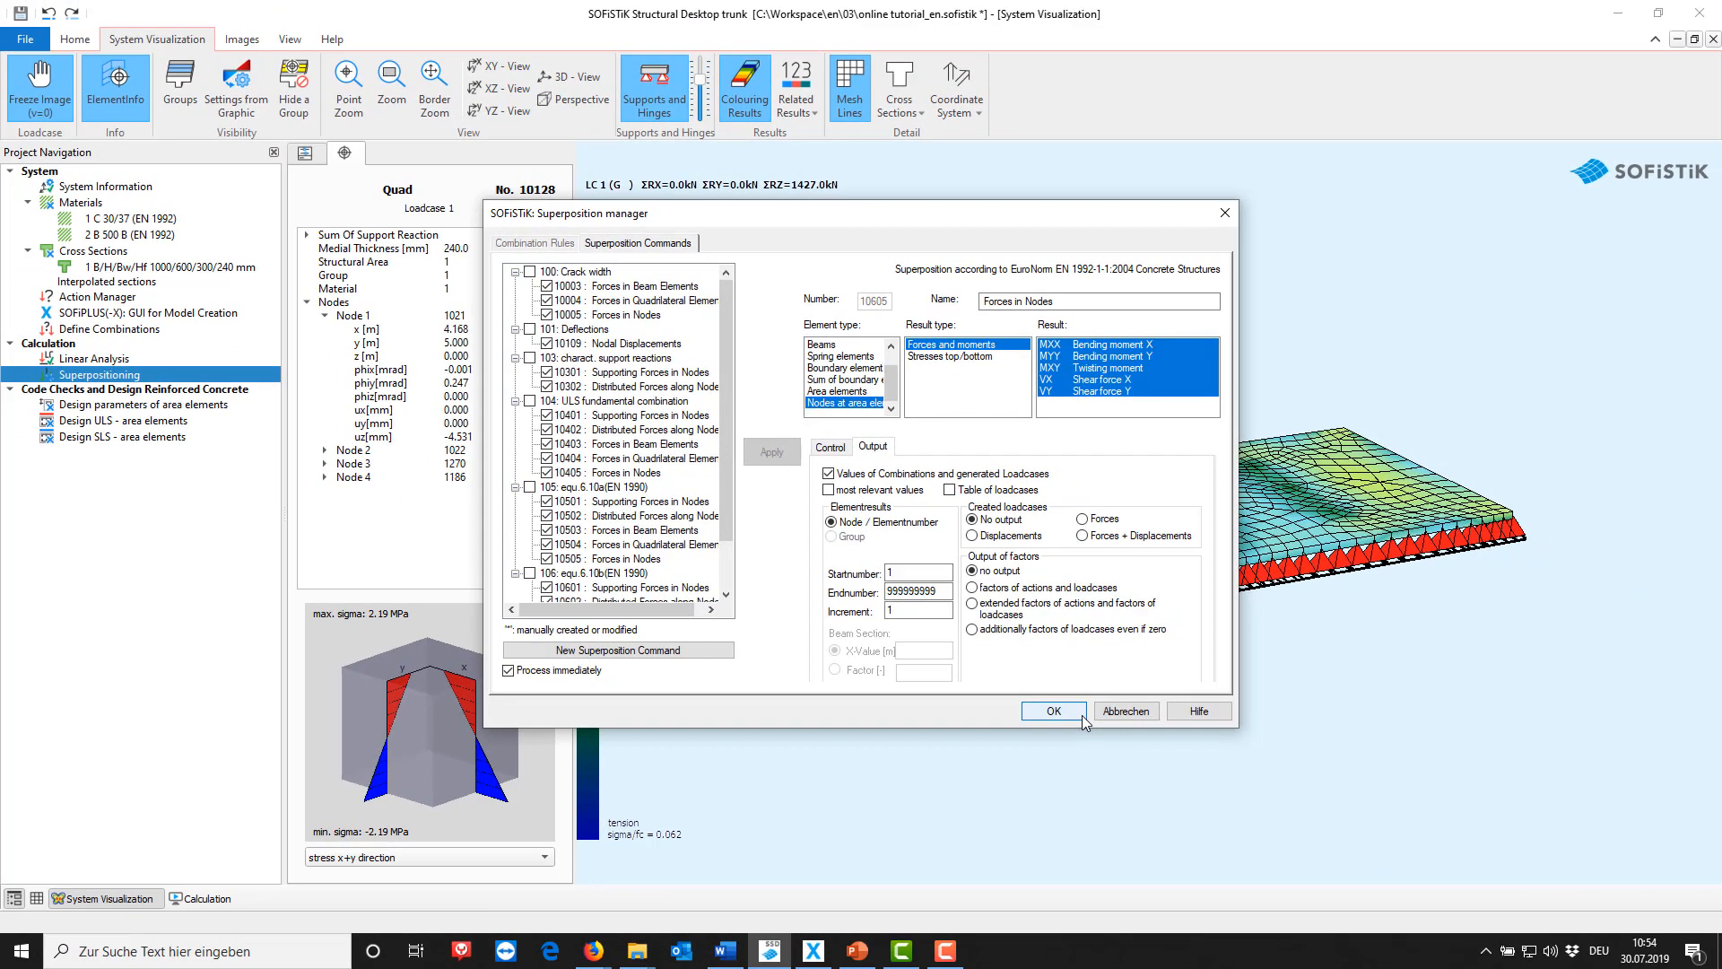
{"action": "left_click", "coordinate": [1054, 710]}
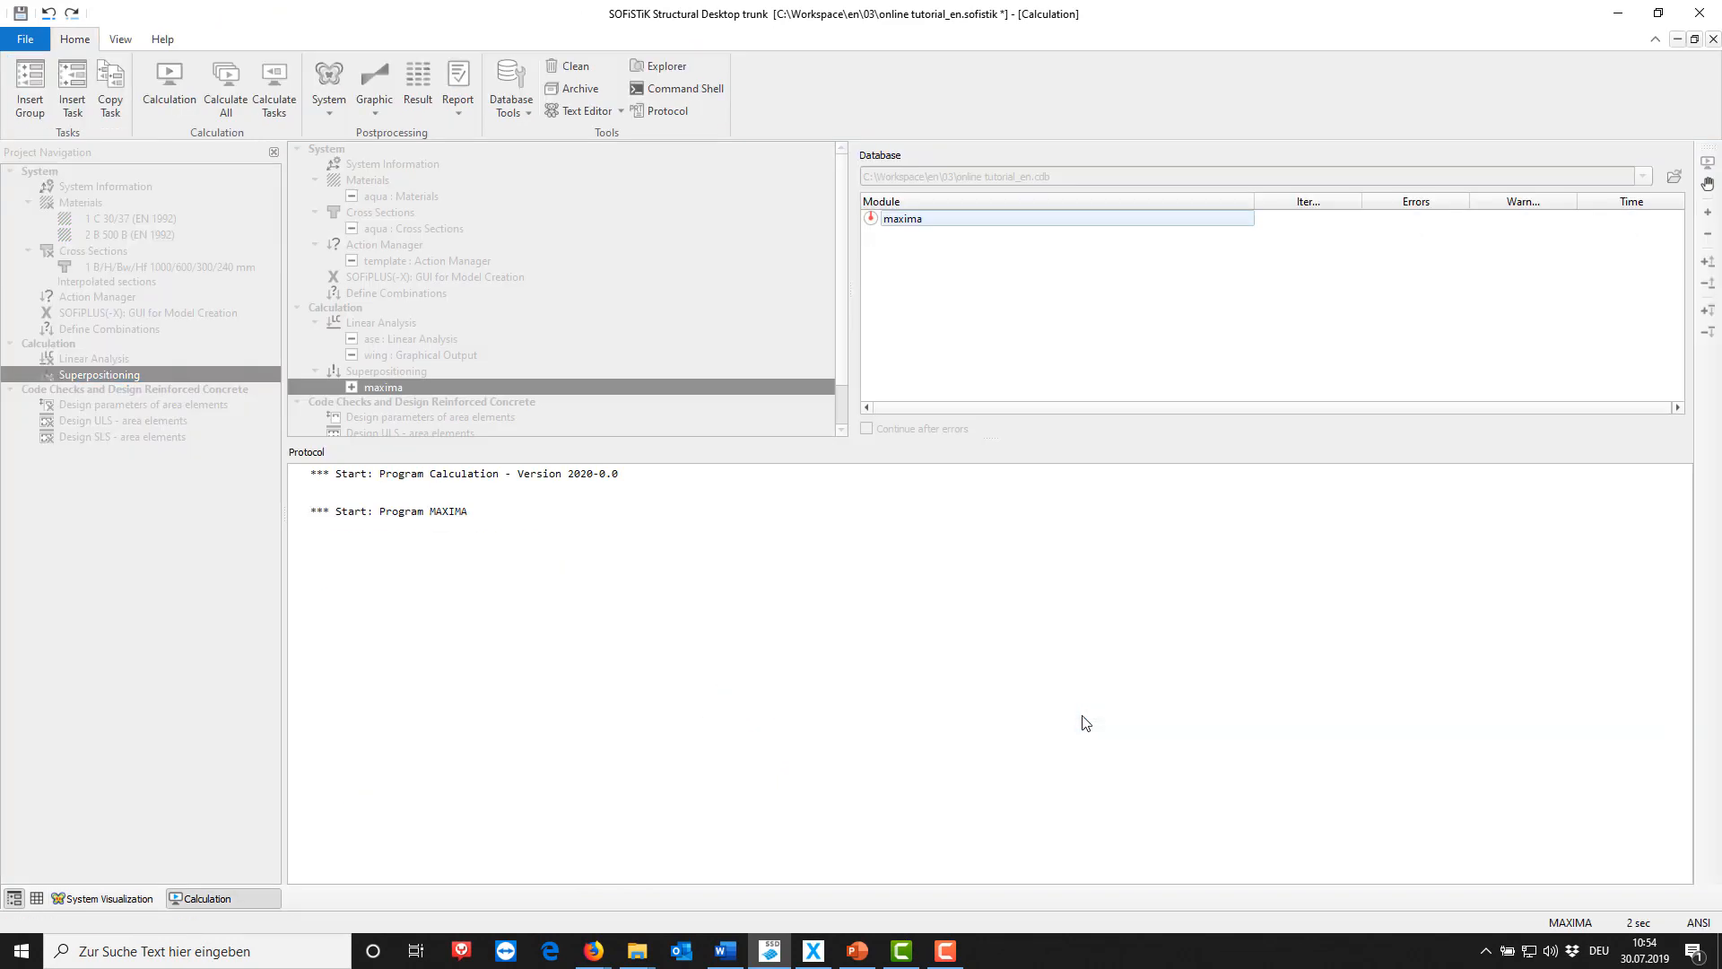